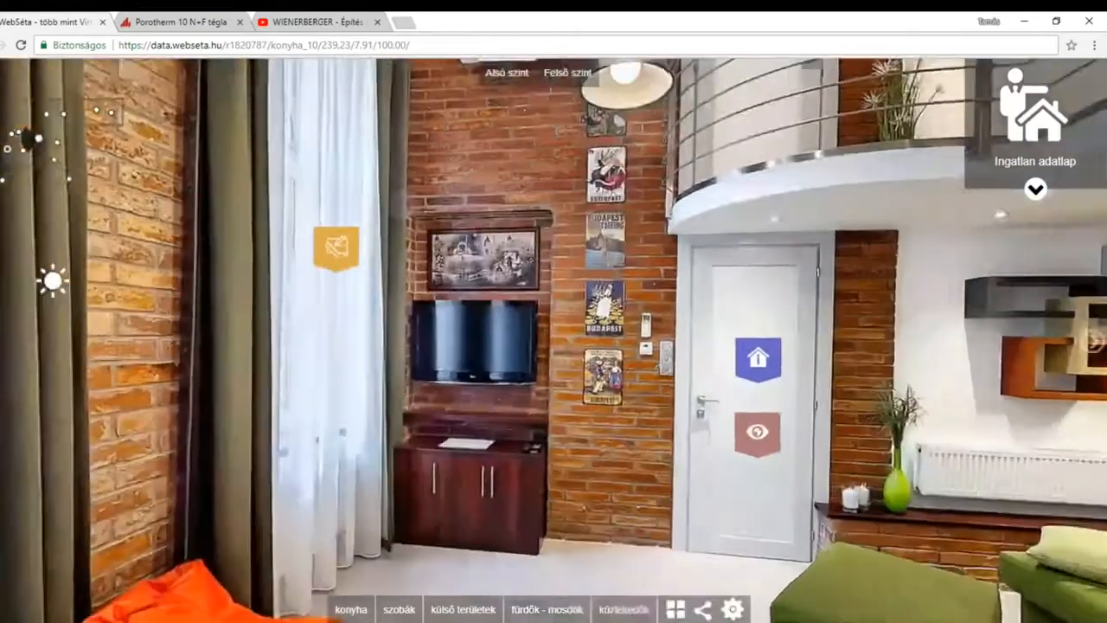
mouse_move(567, 409)
left_click_drag(590, 420, 381, 370)
left_click_drag(793, 374, 626, 314)
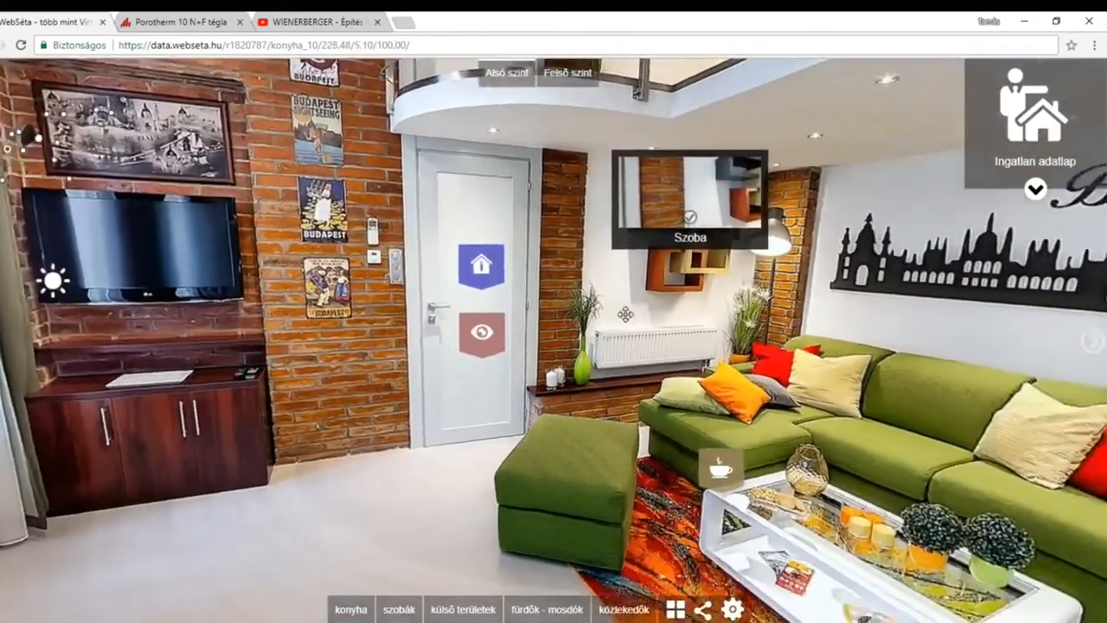
left_click_drag(860, 429, 892, 447)
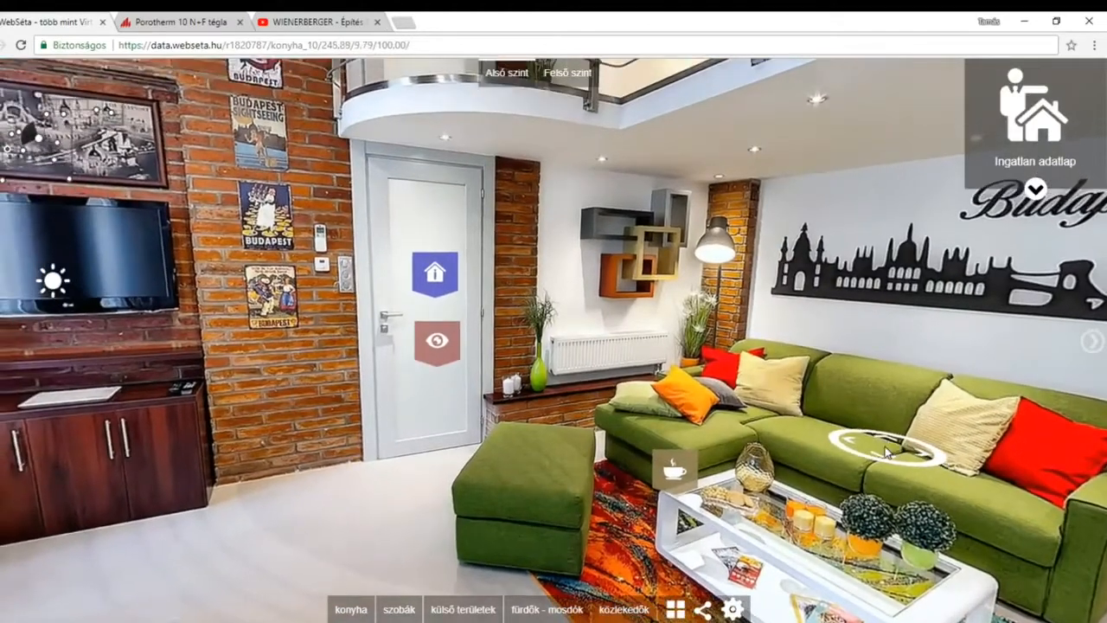
Log in to the virtual tour's editing mode with the remembered login details.
mouse_move(735, 609)
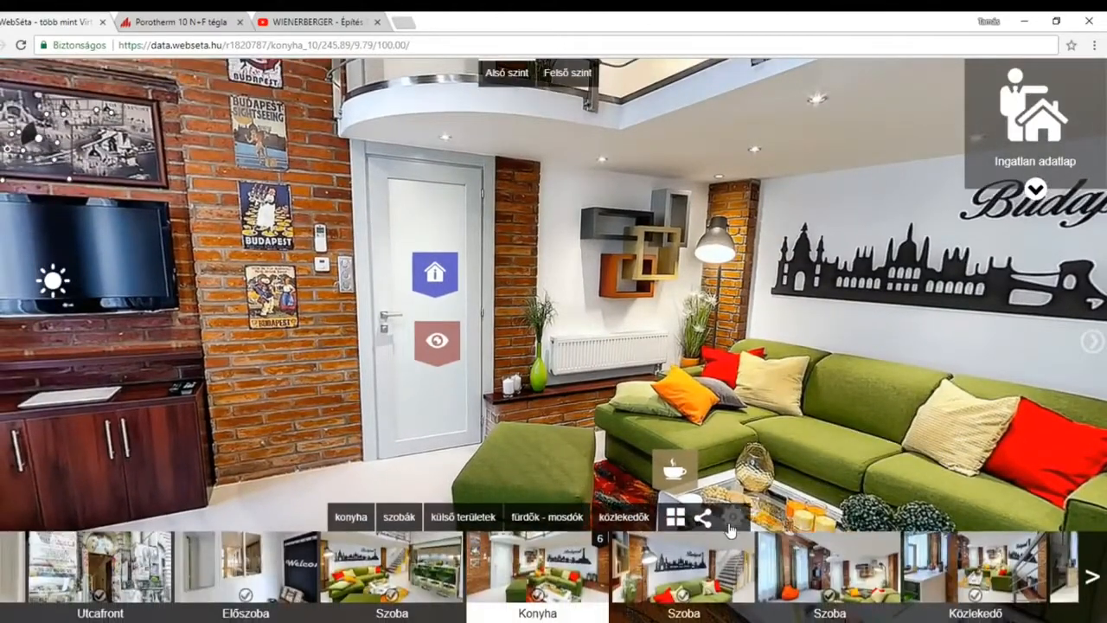
left_click(731, 533)
left_click(367, 451)
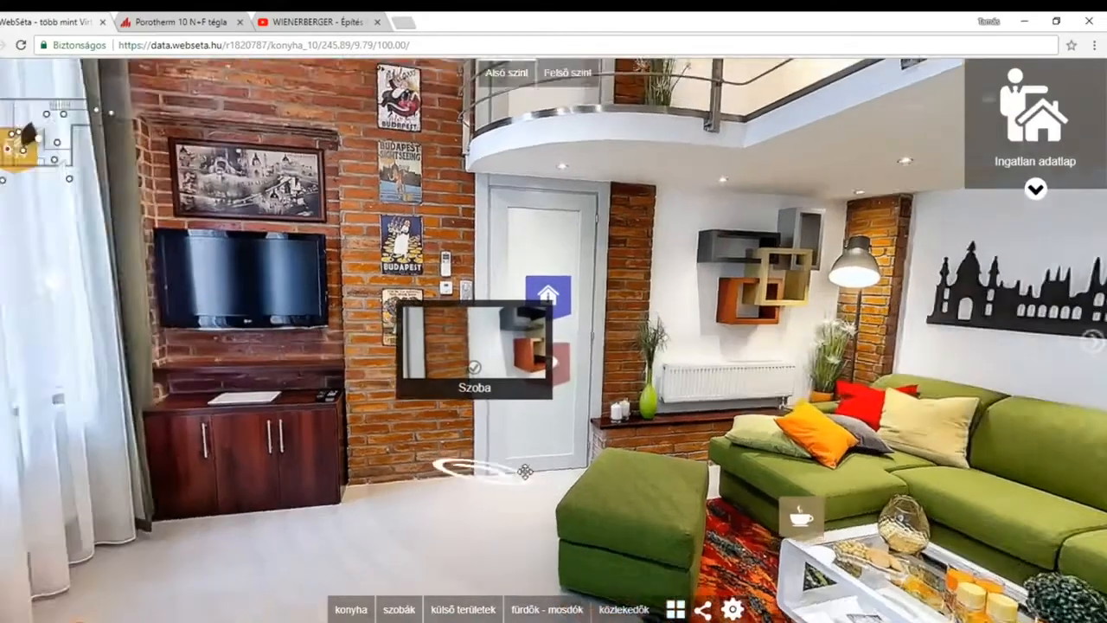
left_click(732, 609)
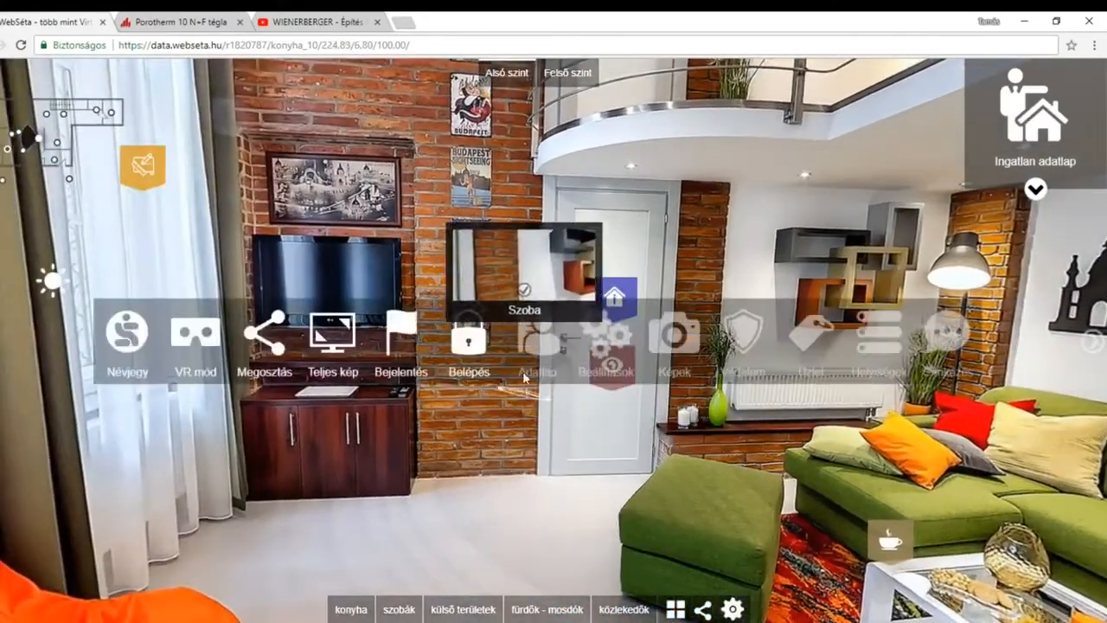
left_click(480, 346)
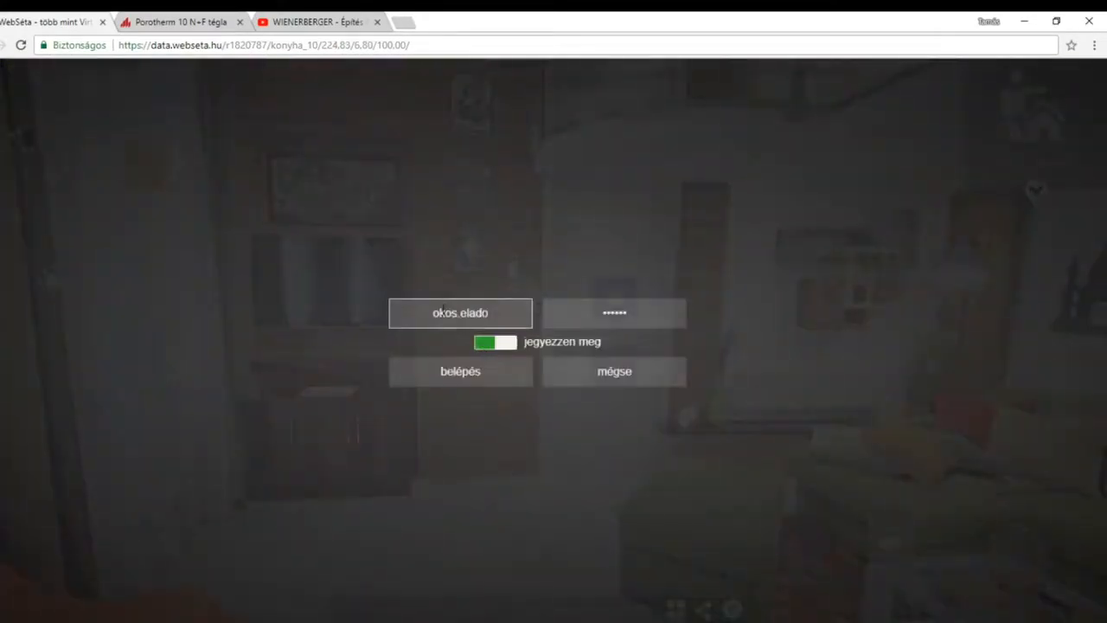
left_click(459, 381)
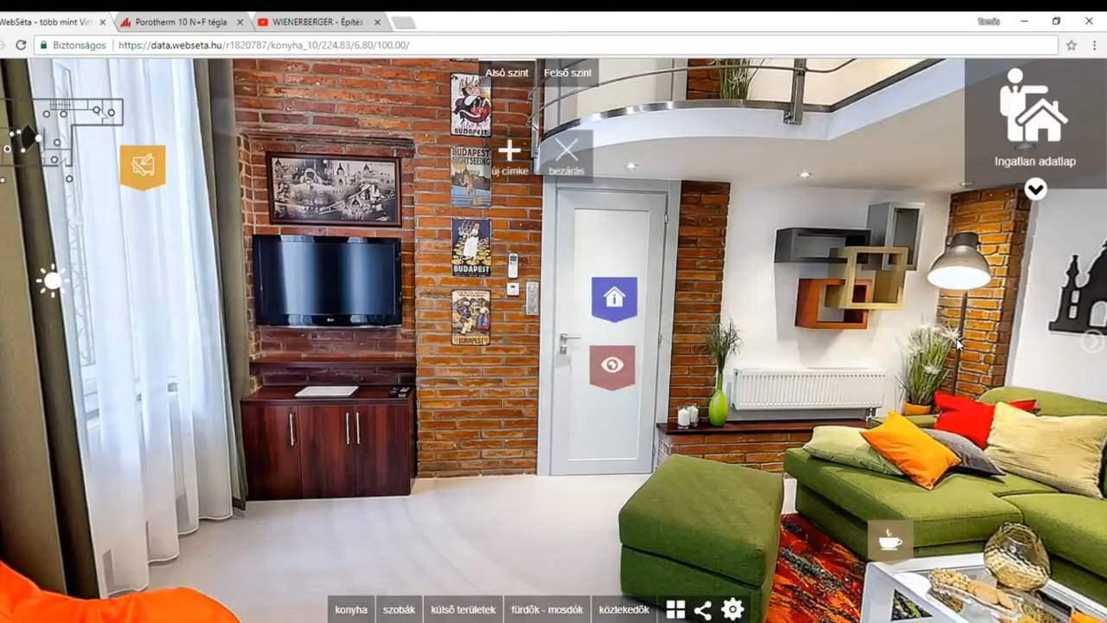
Add a new label on the white wall between the door and the shelves, and title it VÁLASZFAL.
left_click_drag(725, 197, 774, 138)
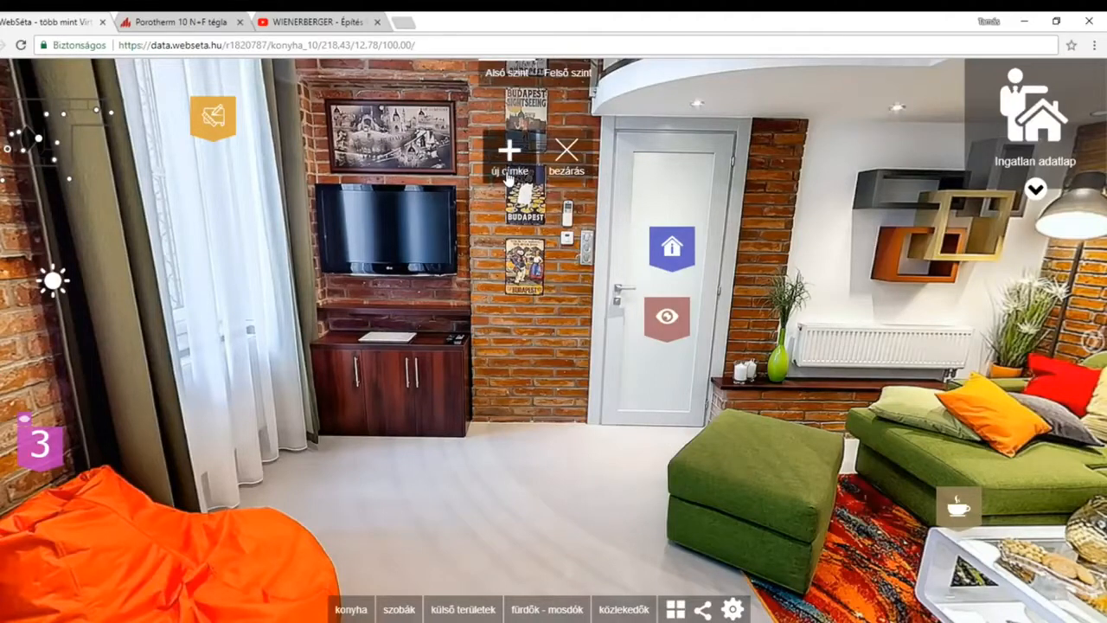
left_click(509, 176)
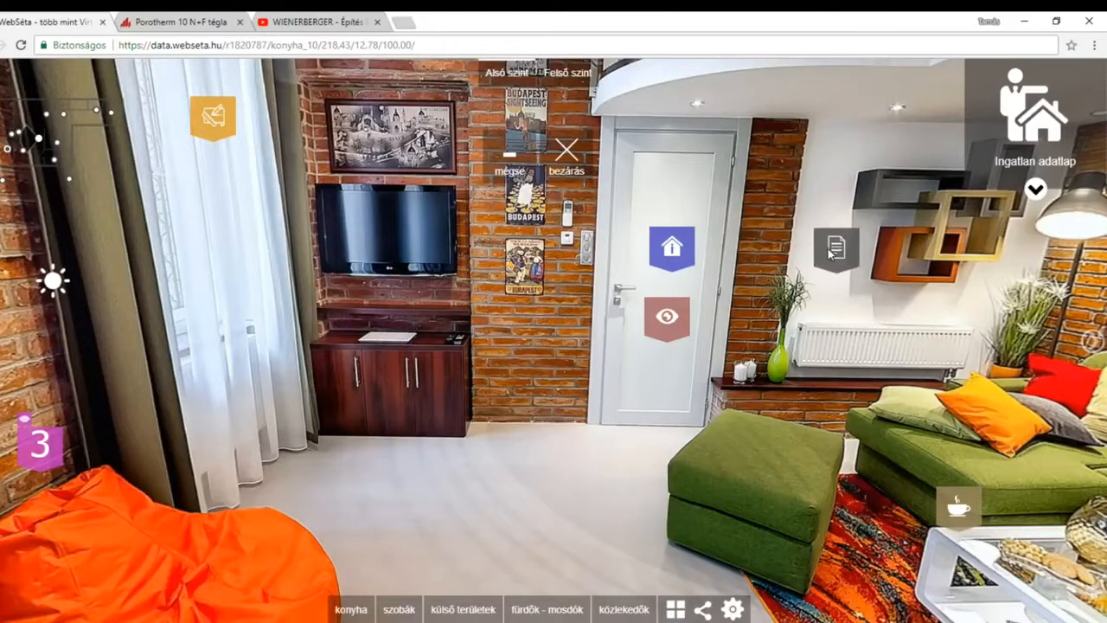
left_click(838, 258)
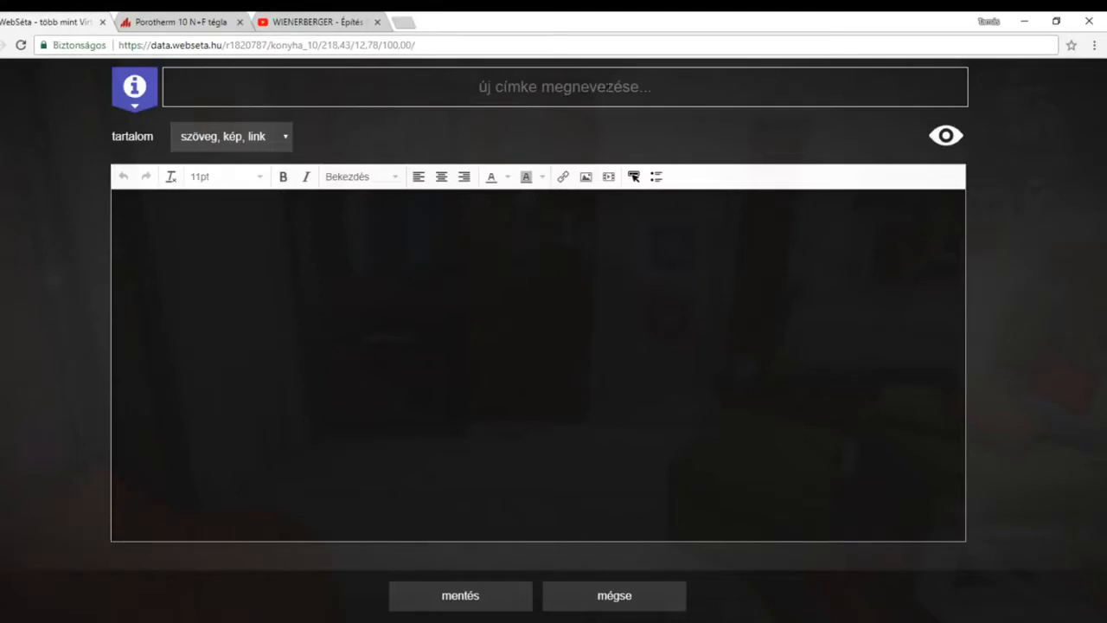
type("VÁ")
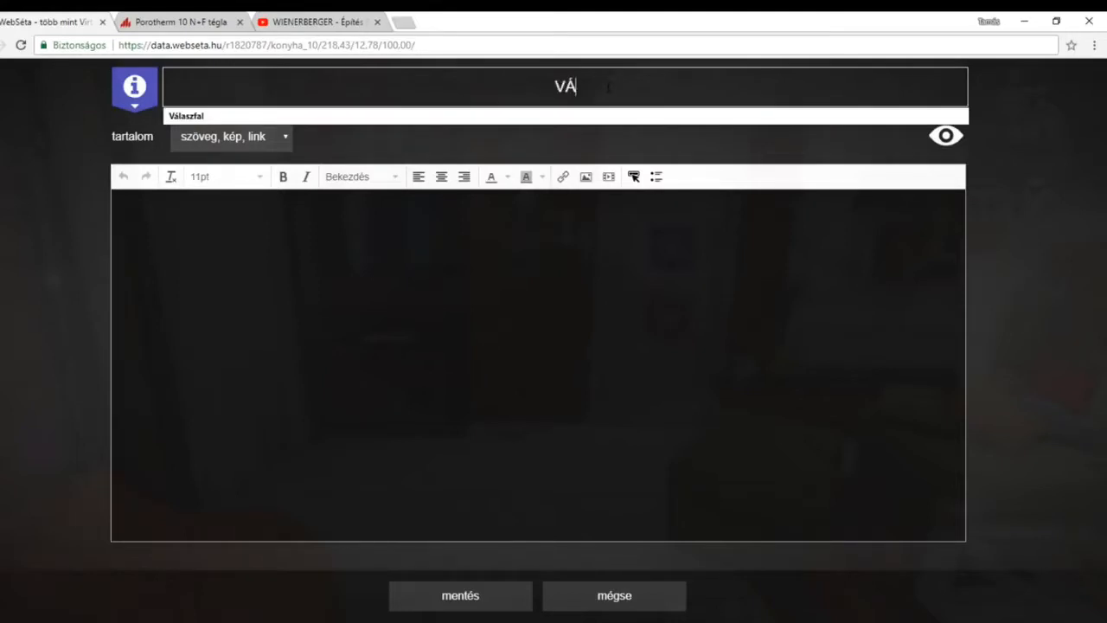
type("LASZFAL")
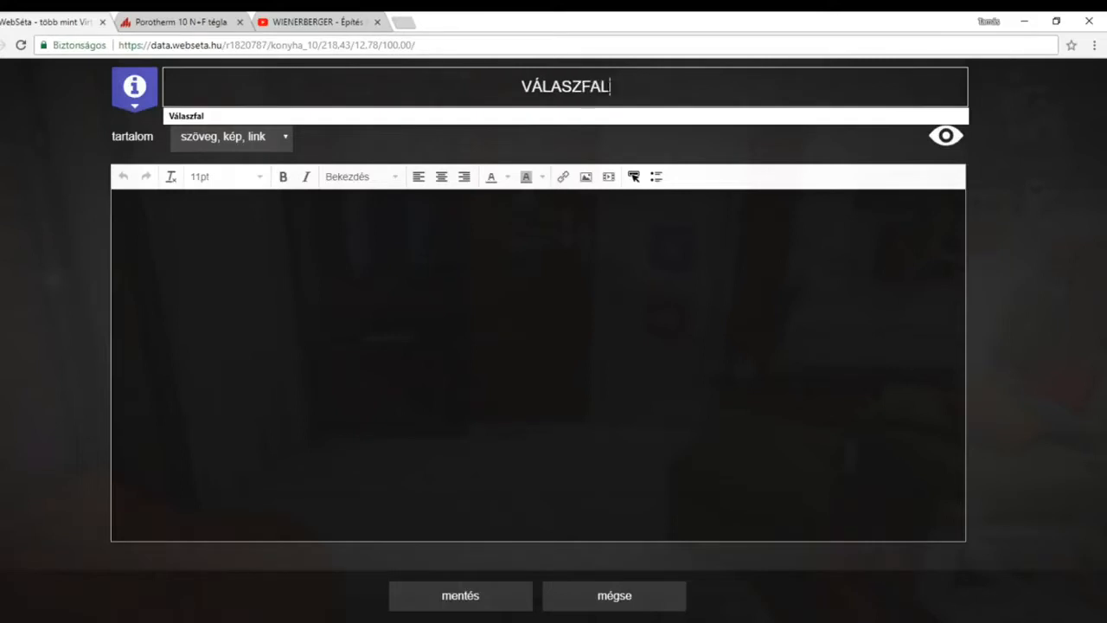
left_click(653, 280)
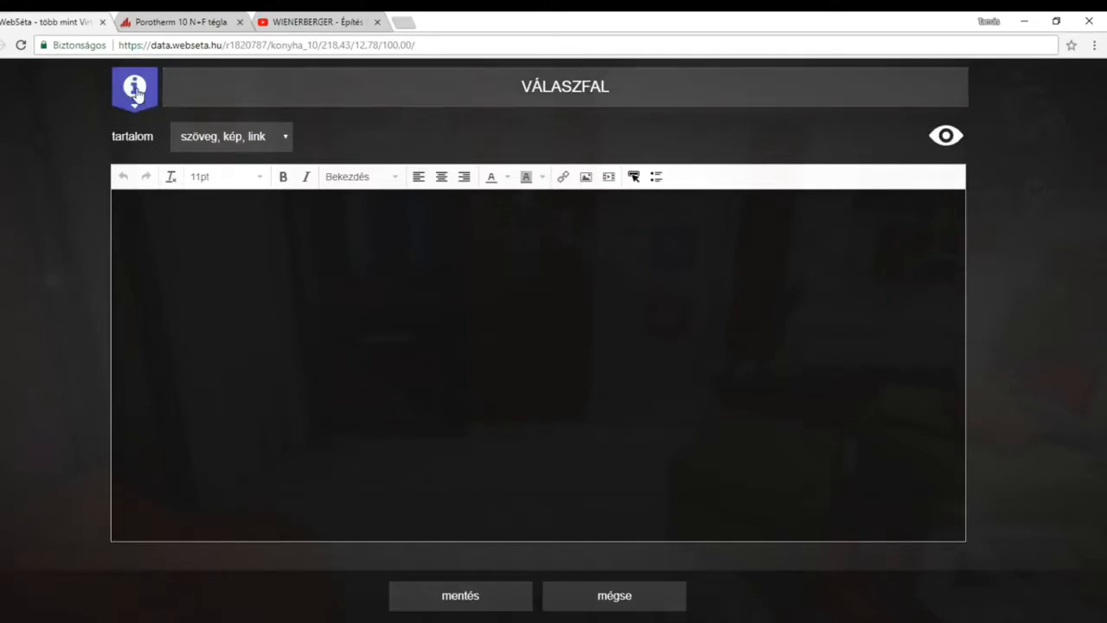
Give the VÁLASZFAL label the drafting-plan icon and an orange colour, and increase its opacity.
left_click(136, 93)
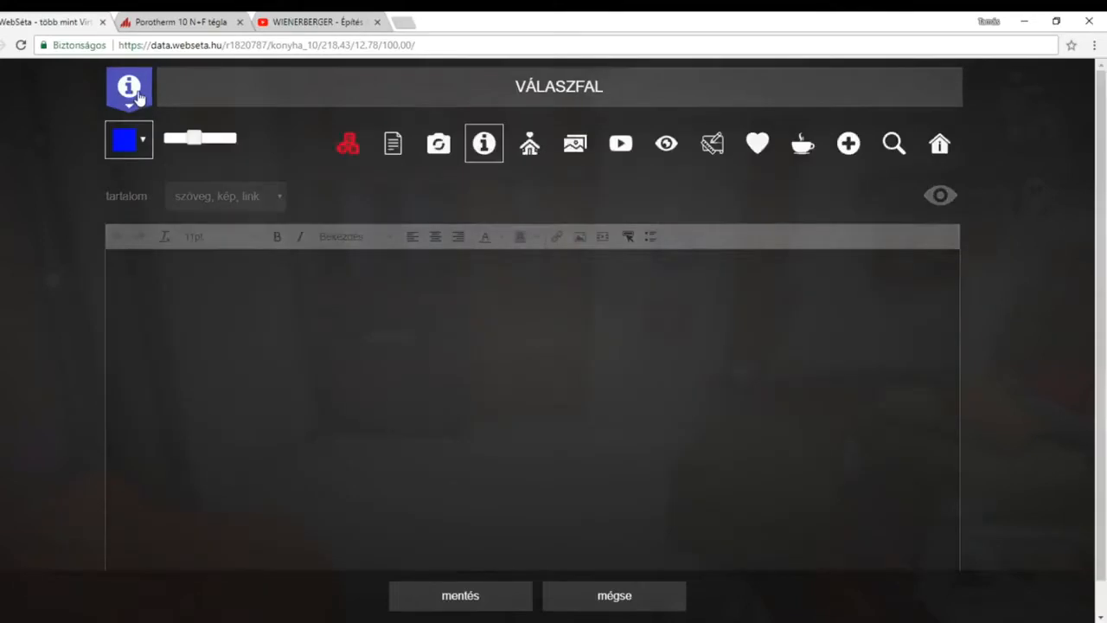
left_click(714, 145)
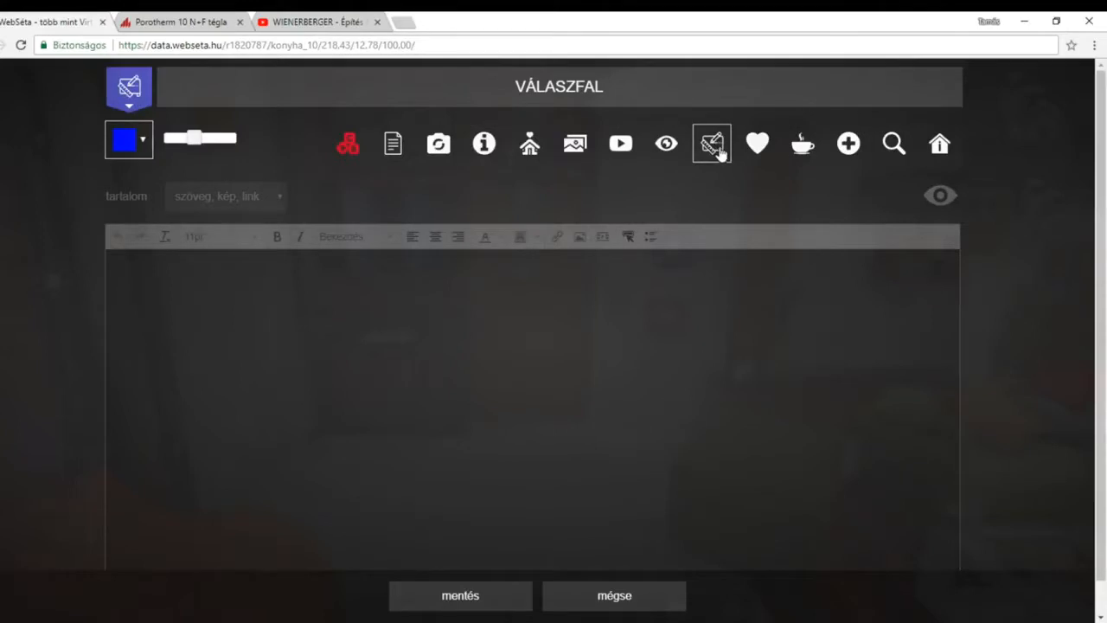
left_click(144, 139)
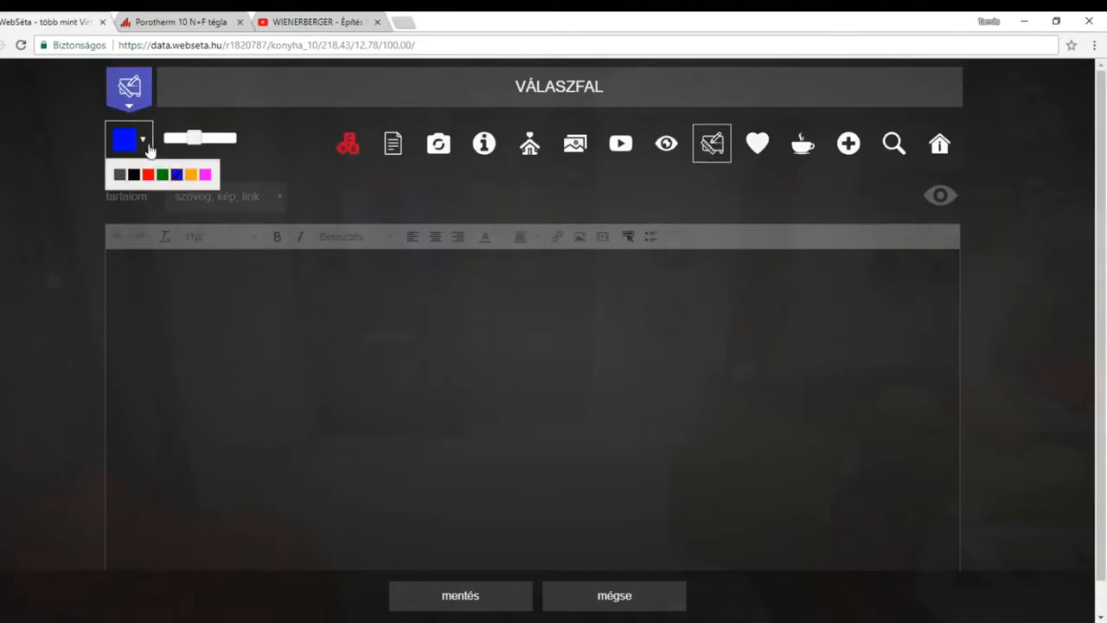
left_click(191, 176)
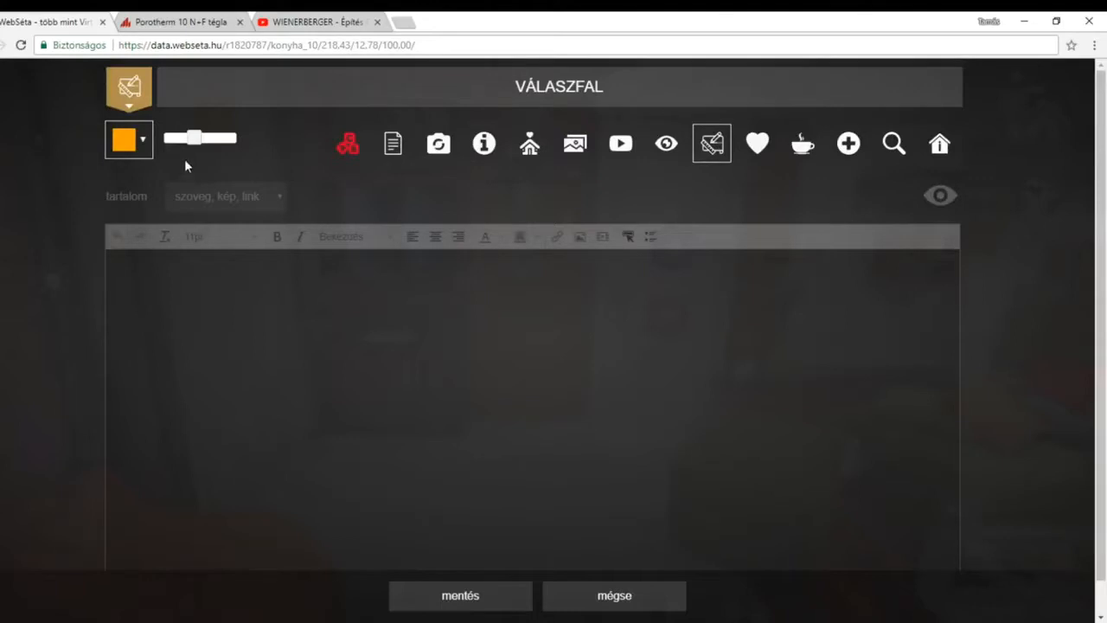
mouse_move(192, 139)
left_mouse_down()
mouse_move(233, 139)
mouse_move(177, 139)
mouse_move(218, 141)
mouse_move(197, 133)
mouse_move(208, 139)
left_mouse_up()
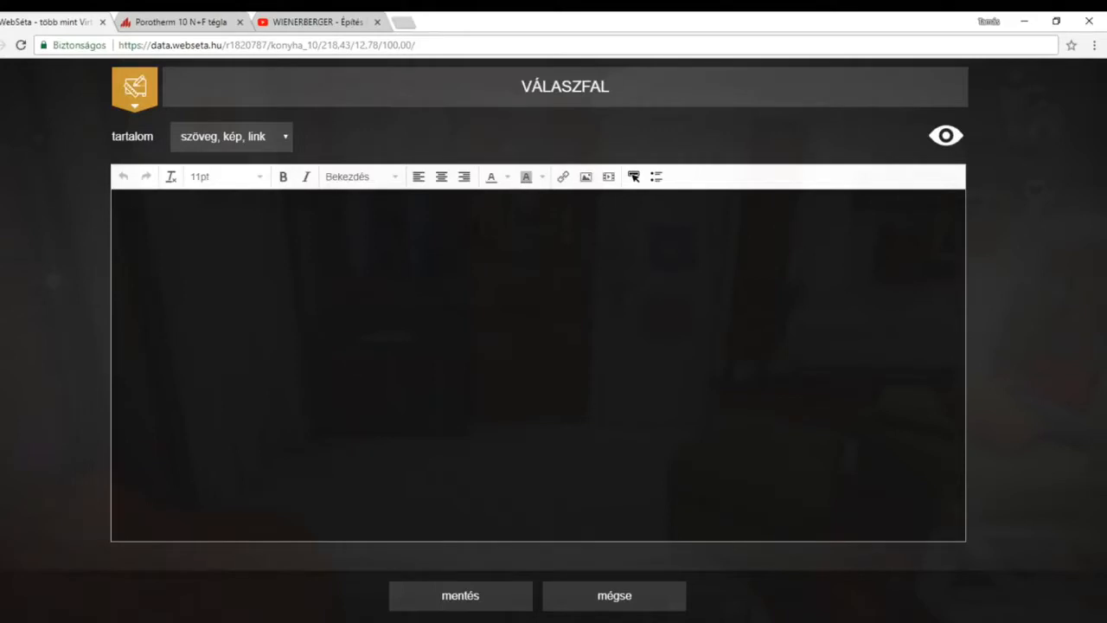
Enter "A válaszfal anyaga POROTHERM 10-es" as the label's content text.
type("A válaszfal anyaga ")
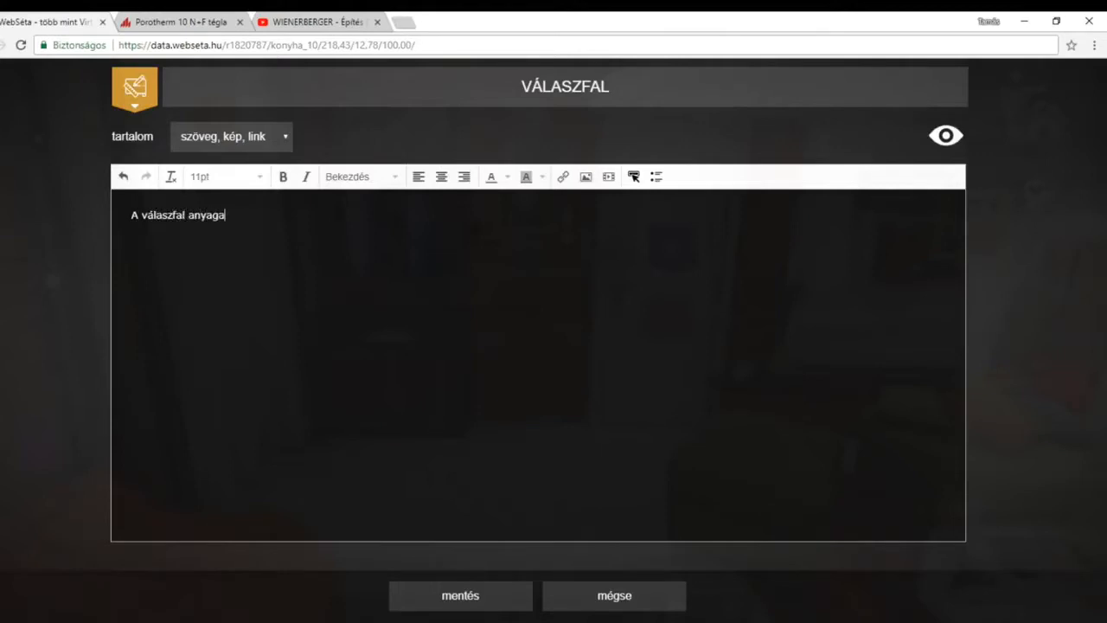
type("POROTHERM 10-es")
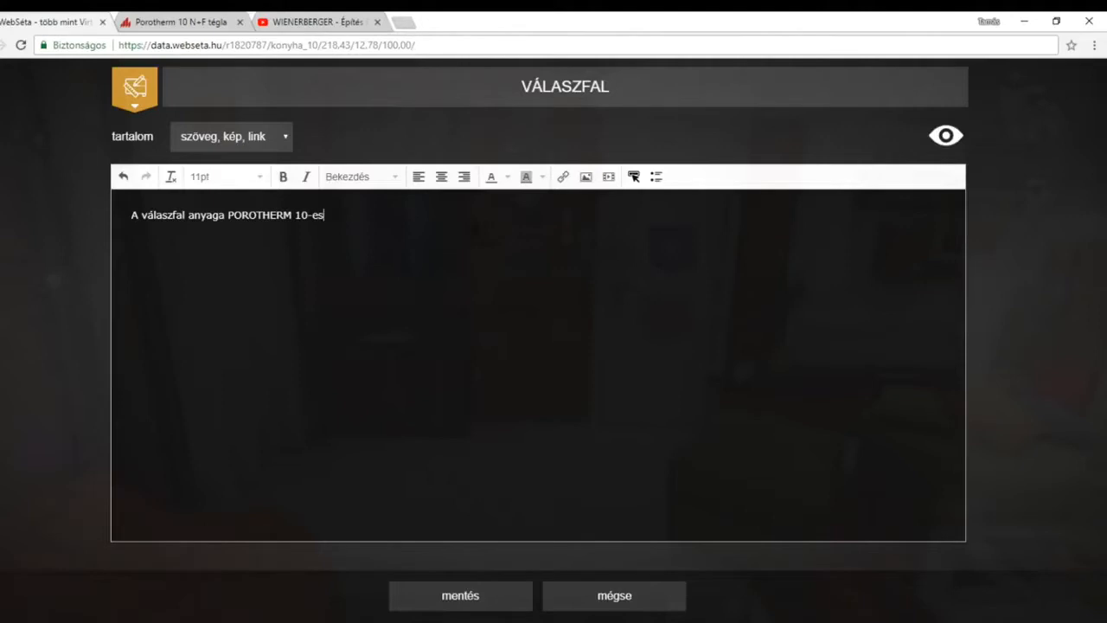
Centre the content sentence, make it bold and set its font size to 18pt.
mouse_move(324, 216)
left_mouse_down()
mouse_move(131, 216)
mouse_move(326, 215)
left_mouse_up()
left_click(444, 177)
left_click_drag(634, 215, 486, 215)
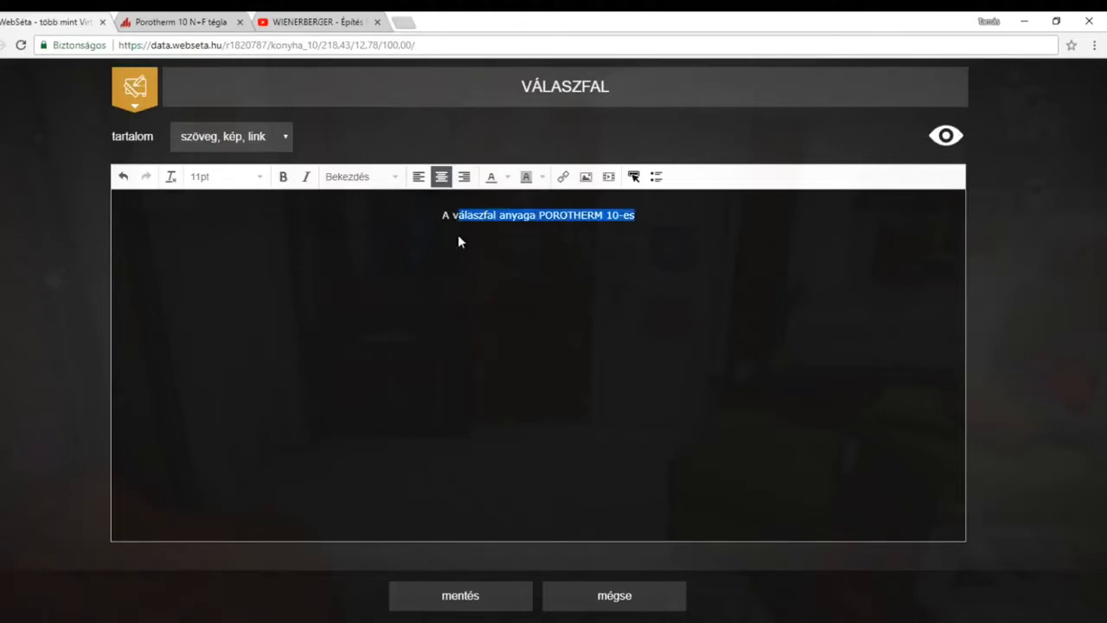
left_click(284, 178)
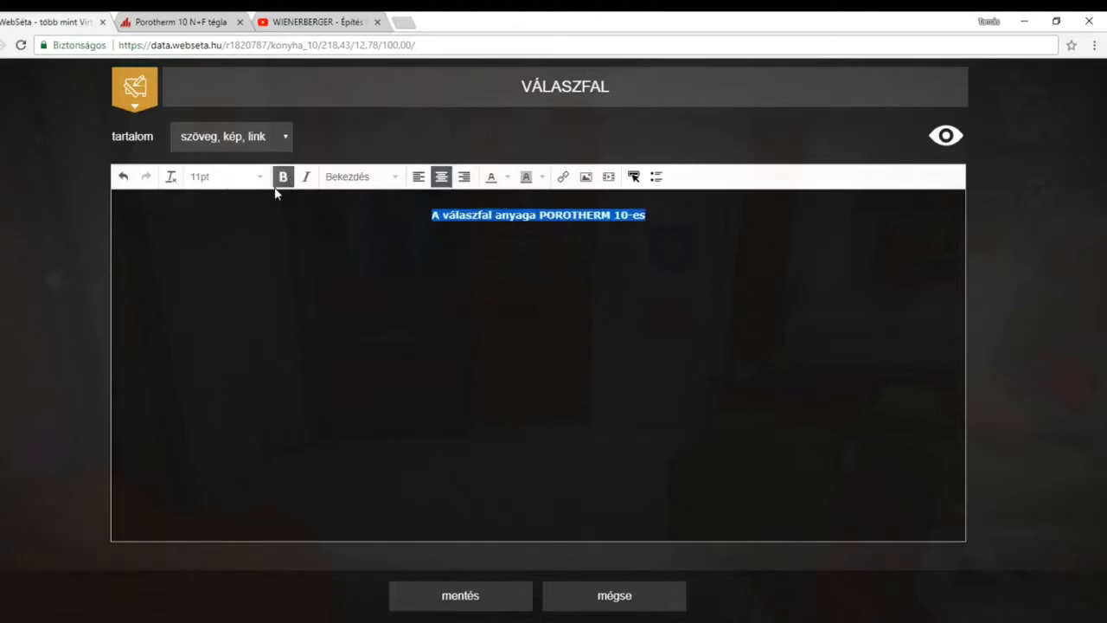
left_click(261, 179)
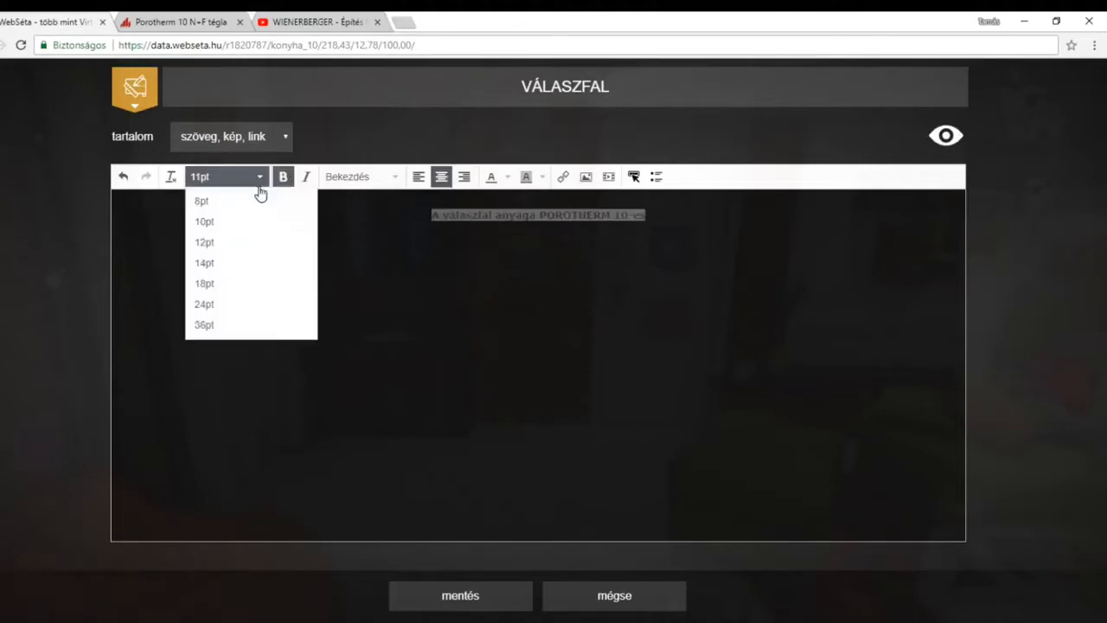
left_click(213, 288)
left_click(723, 221)
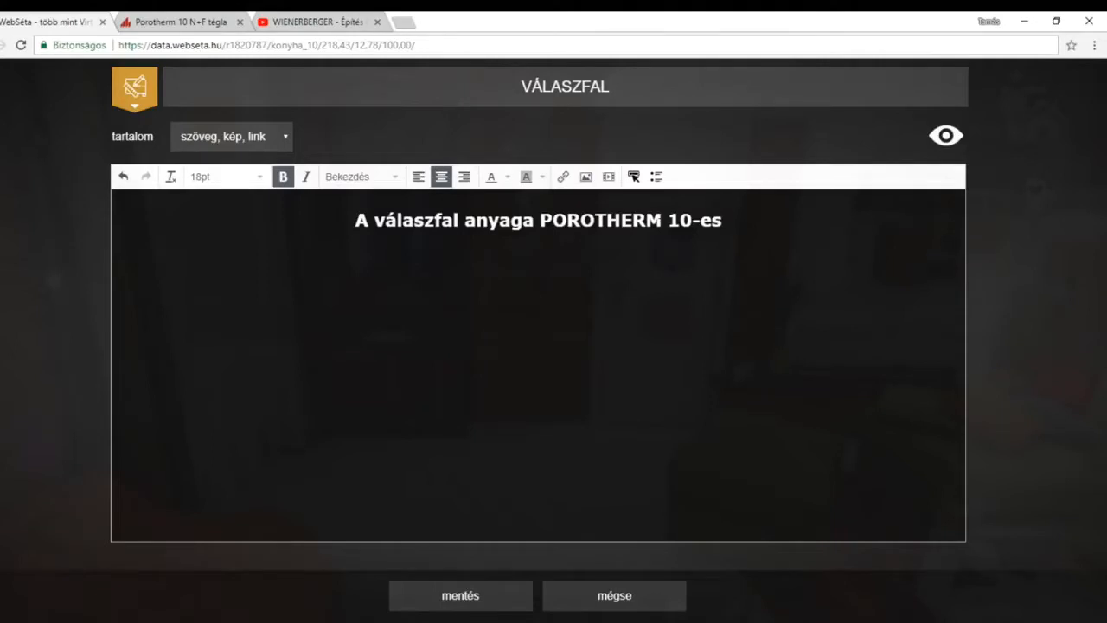
Examine the product description and technical data on the Porotherm 10 N+F tégla page.
left_click(183, 22)
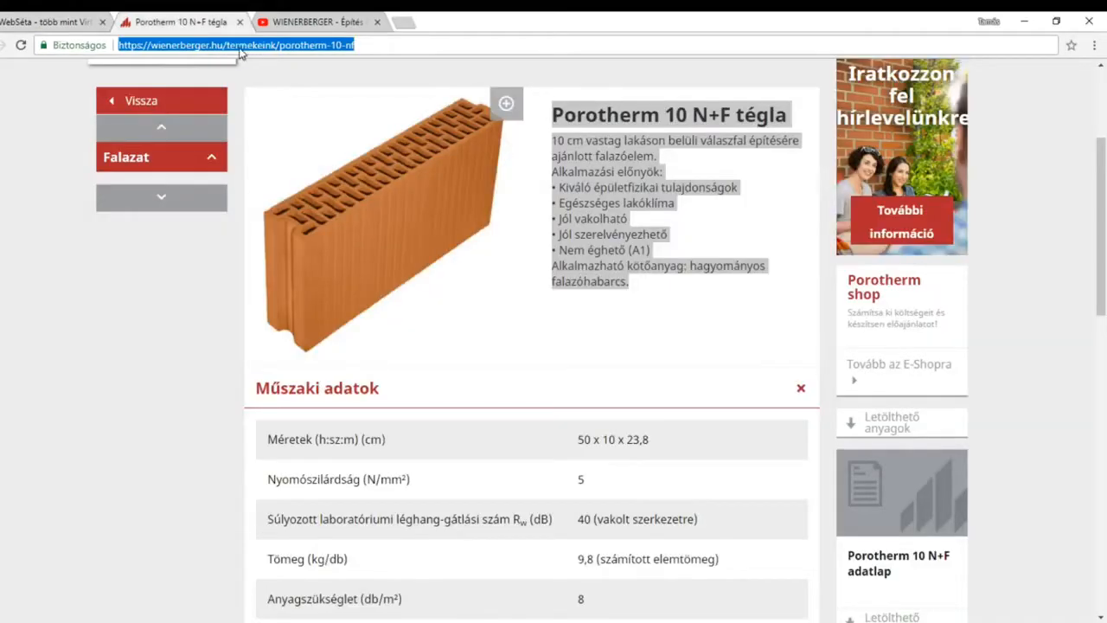
scroll(24, 156, "up", 3)
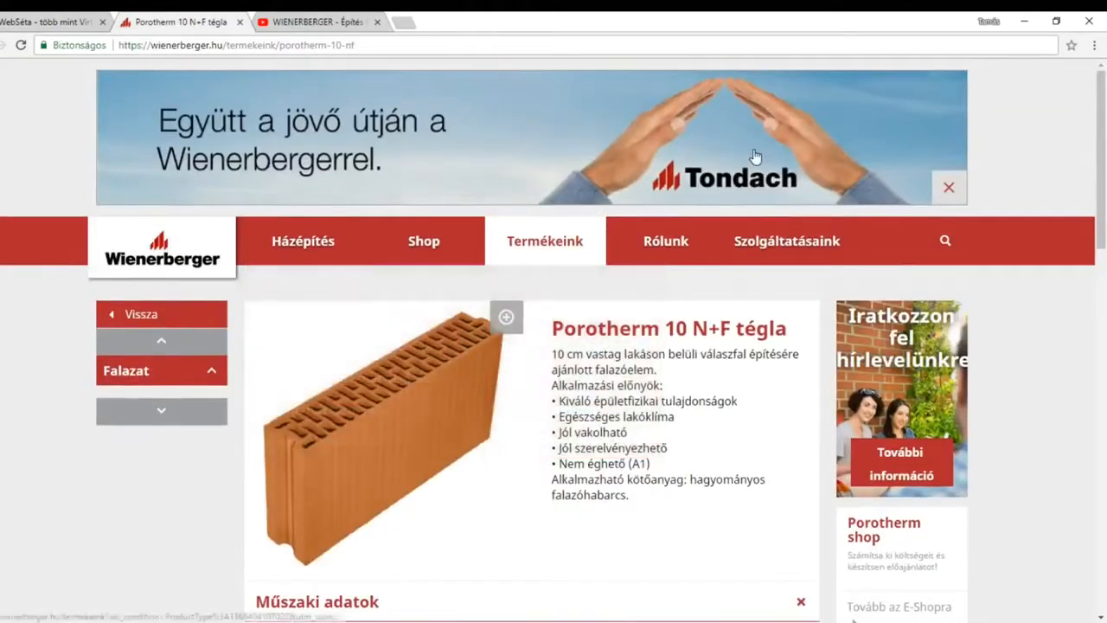
scroll(1020, 178, "down", 2)
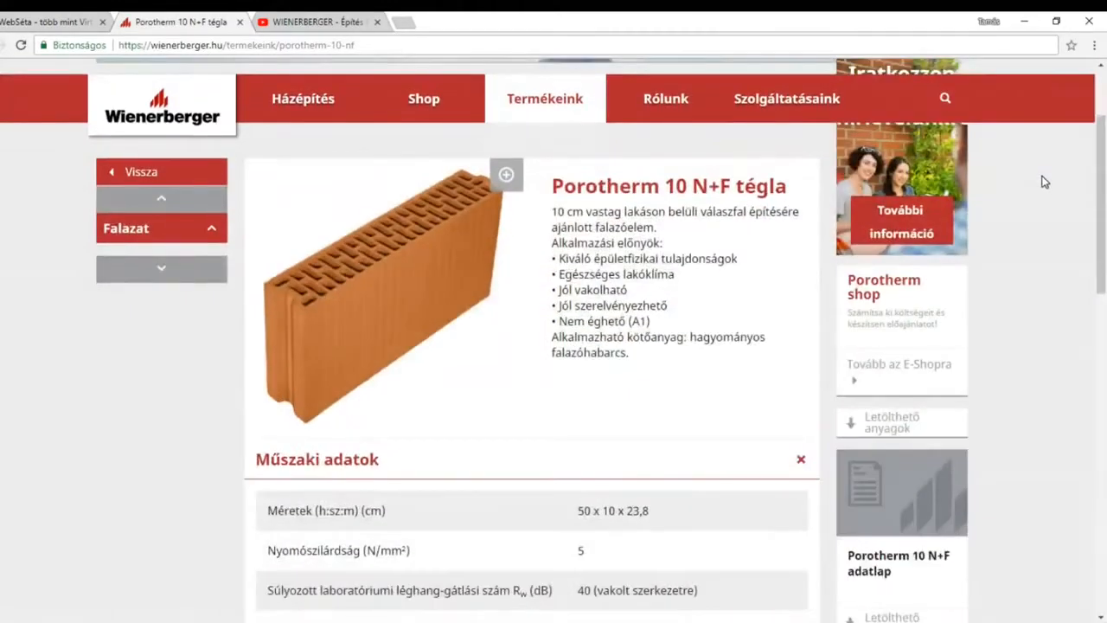
scroll(1042, 180, "down", 1)
scroll(1044, 180, "up", 3)
scroll(1043, 174, "down", 6)
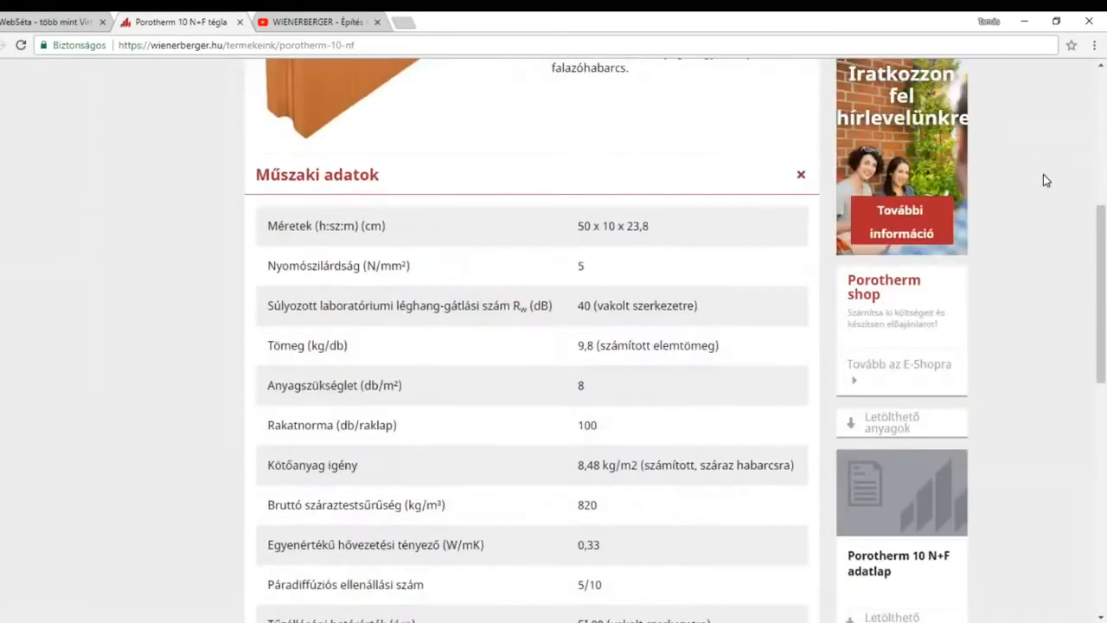
scroll(1045, 180, "down", 4)
scroll(1045, 180, "up", 7)
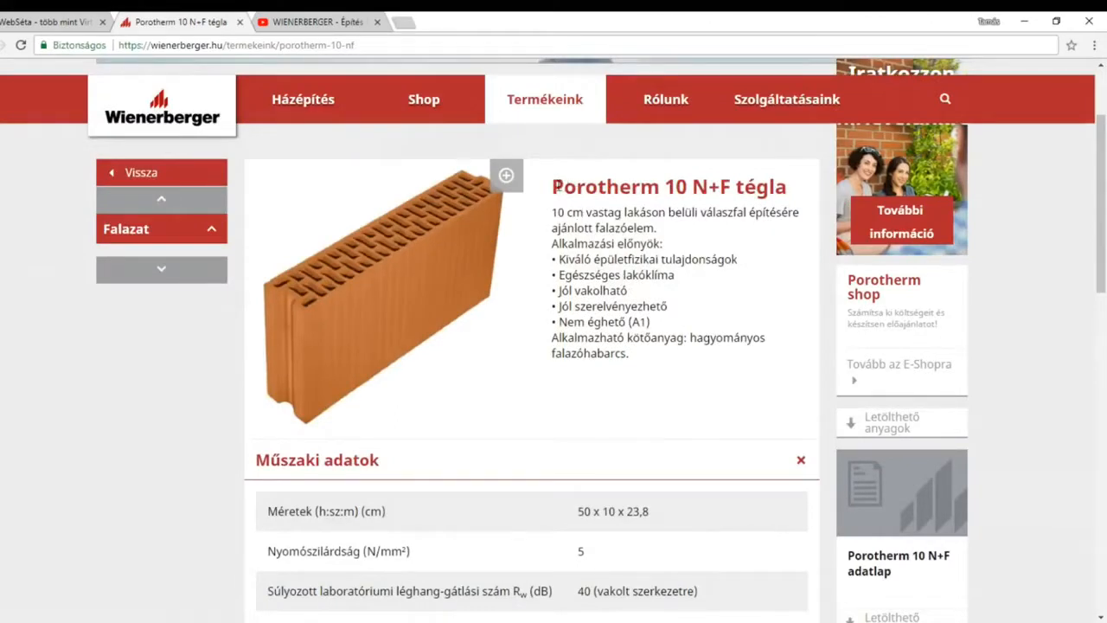
Copy the Porotherm 10 N+F page's address and try to link the label's content sentence to it.
left_click(366, 42)
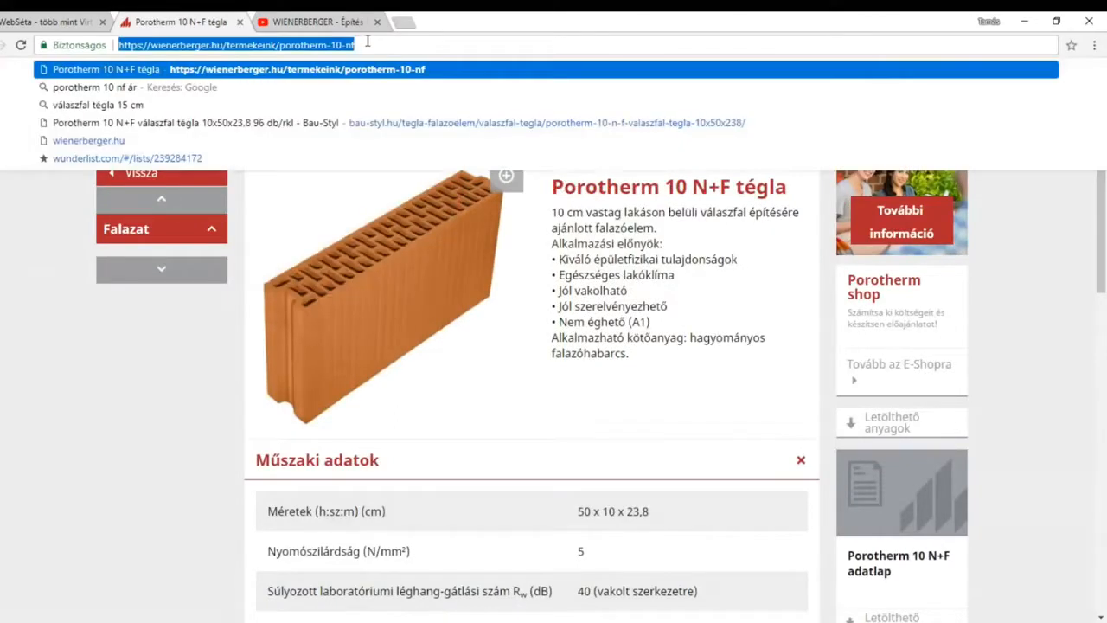
right_click(292, 51)
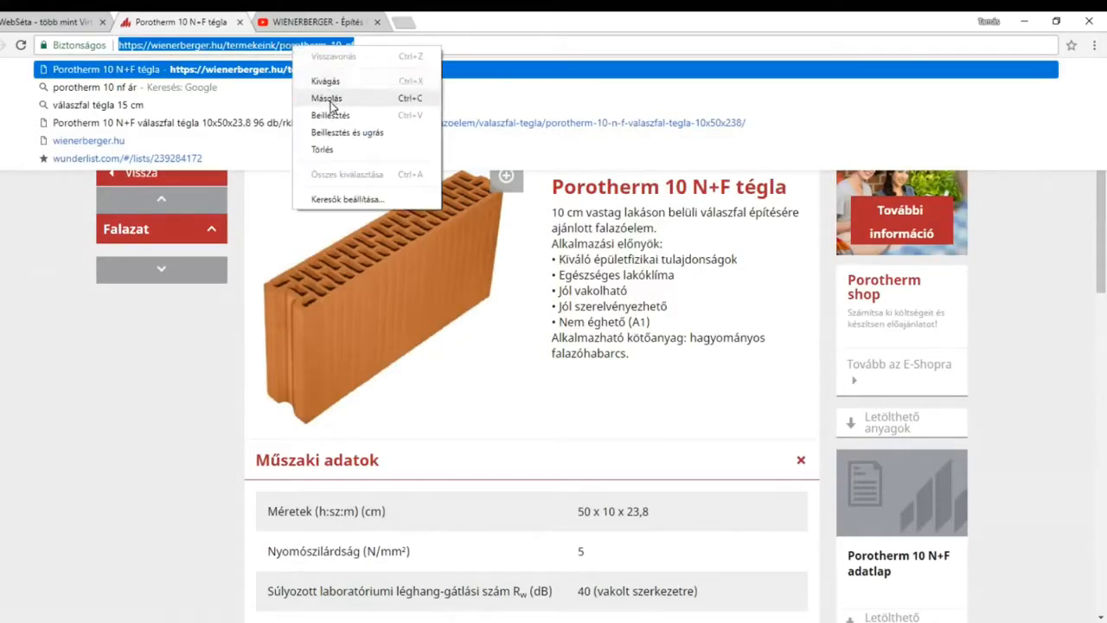
left_click(321, 97)
left_click(65, 25)
left_click_drag(354, 220, 722, 221)
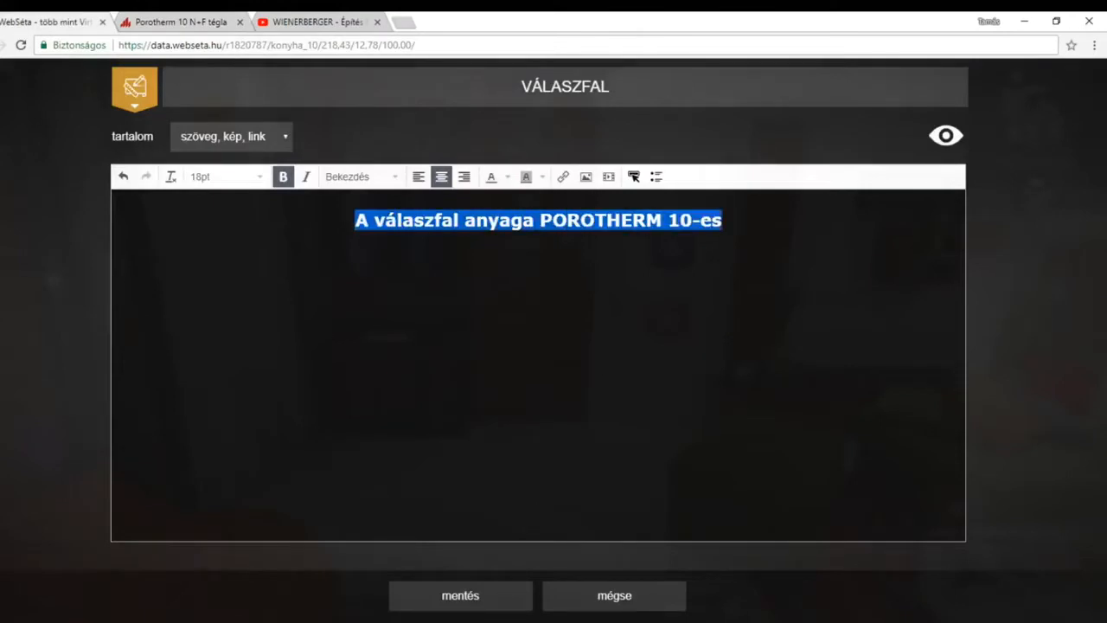
left_click(562, 177)
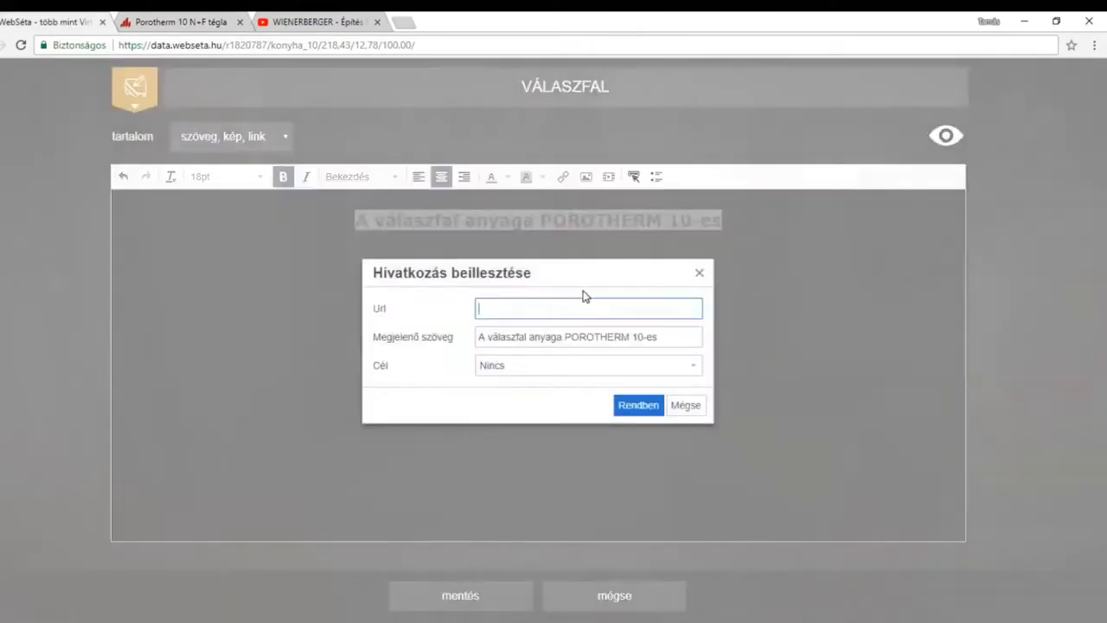
right_click(514, 308)
left_click(653, 277)
left_click(685, 405)
left_click(723, 221)
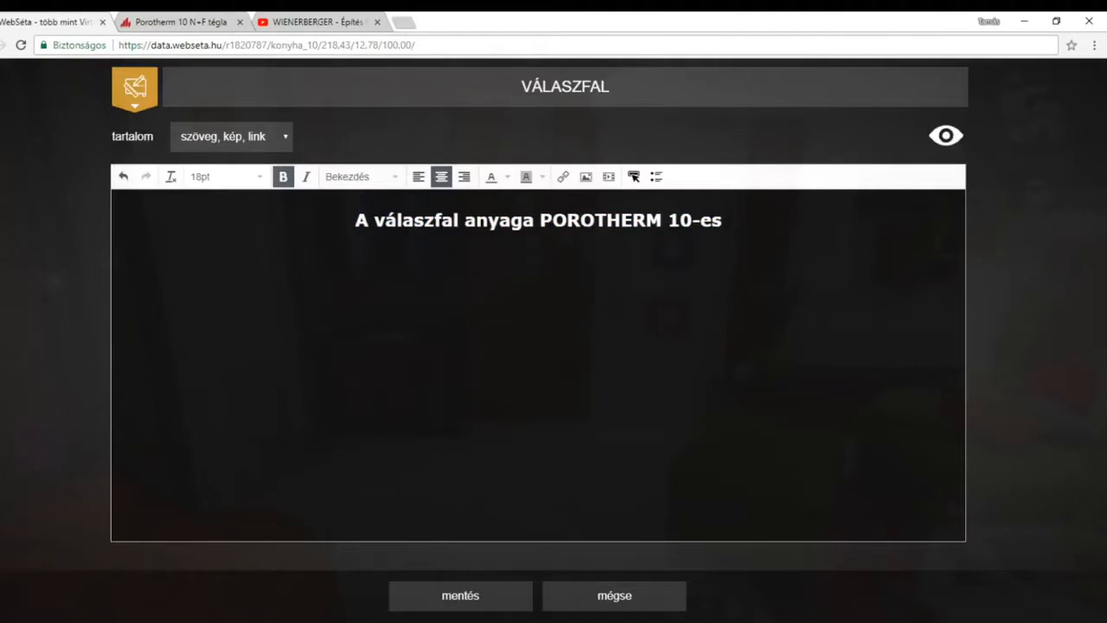
Copy the Porotherm 10 N+F tégla heading and description from the Wienerberger page and paste them below the label's content sentence.
left_click(186, 24)
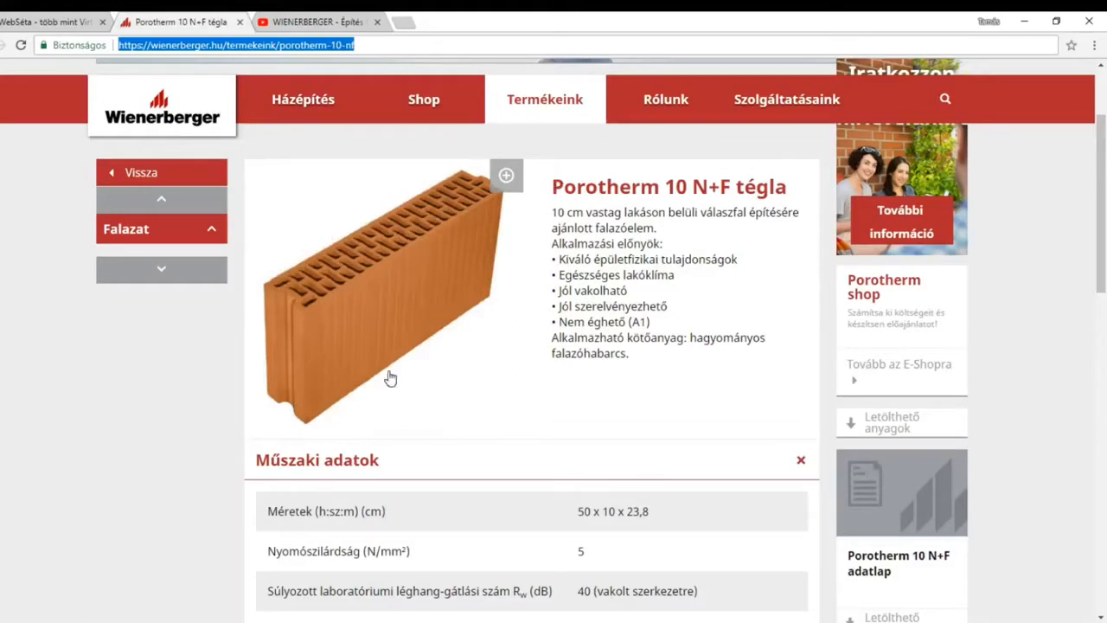
left_click_drag(556, 177, 663, 363)
scroll(643, 452, "down", 2)
scroll(638, 271, "up", 2)
right_click(595, 279)
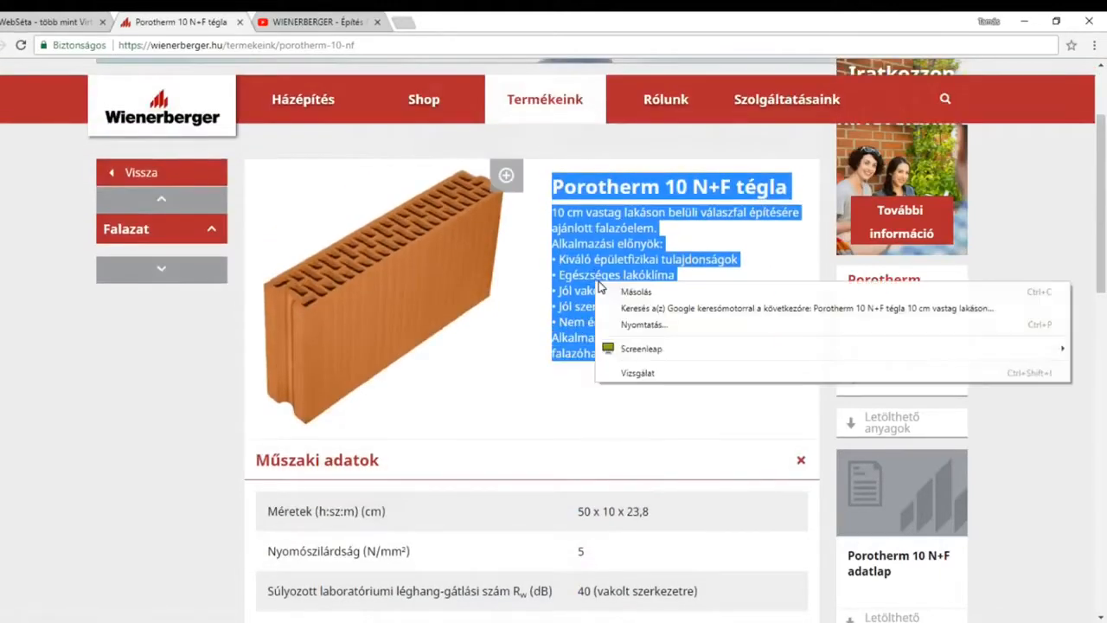
left_click(631, 297)
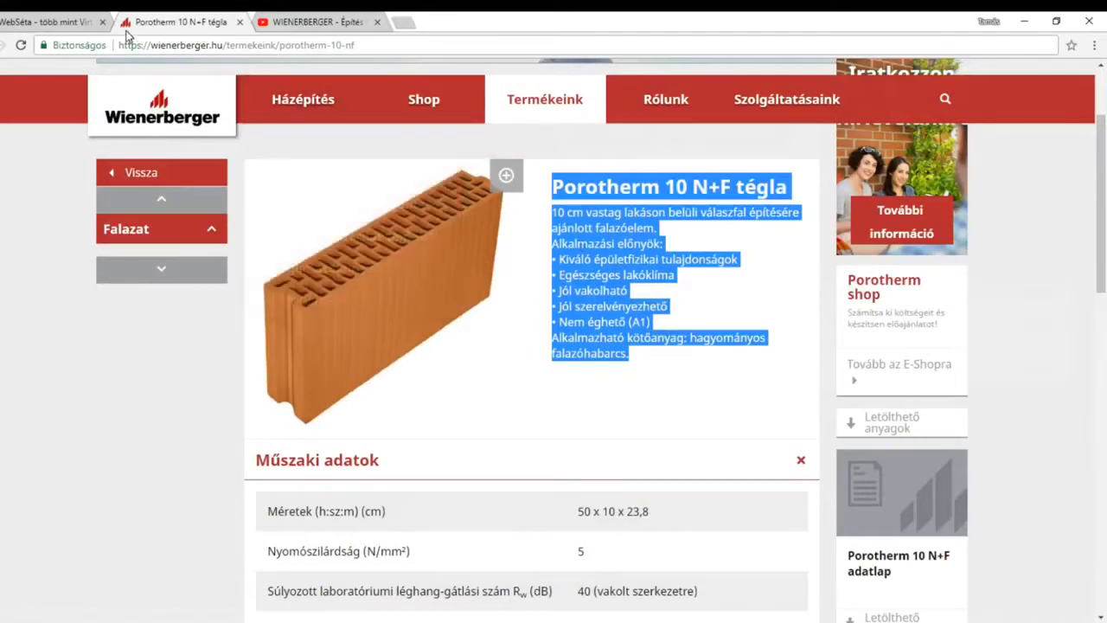
left_click(52, 22)
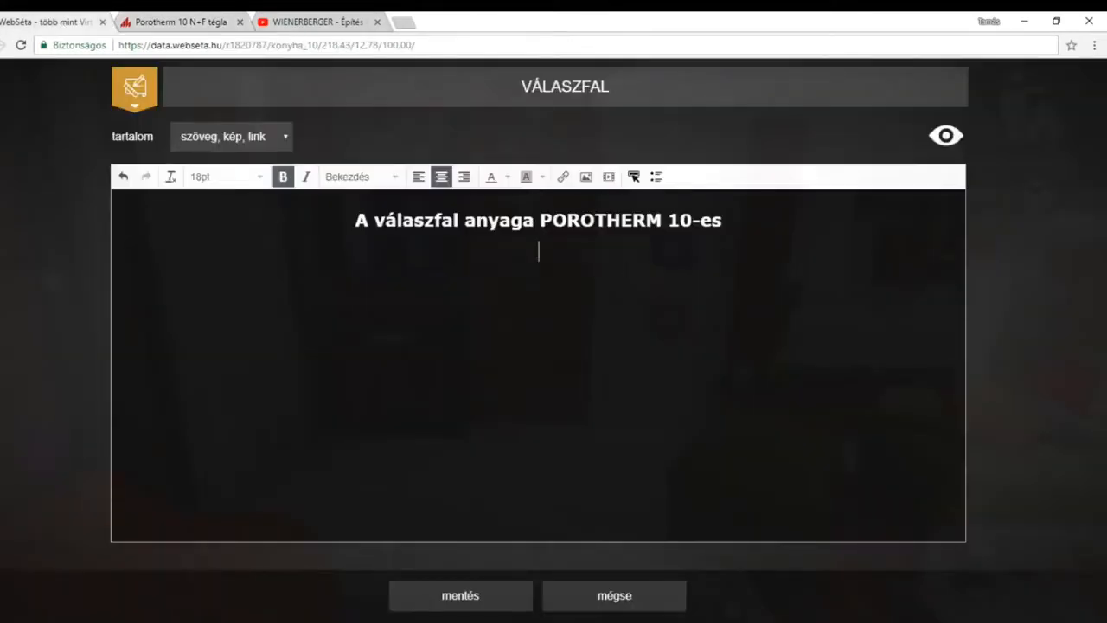
right_click(543, 254)
left_click(600, 343)
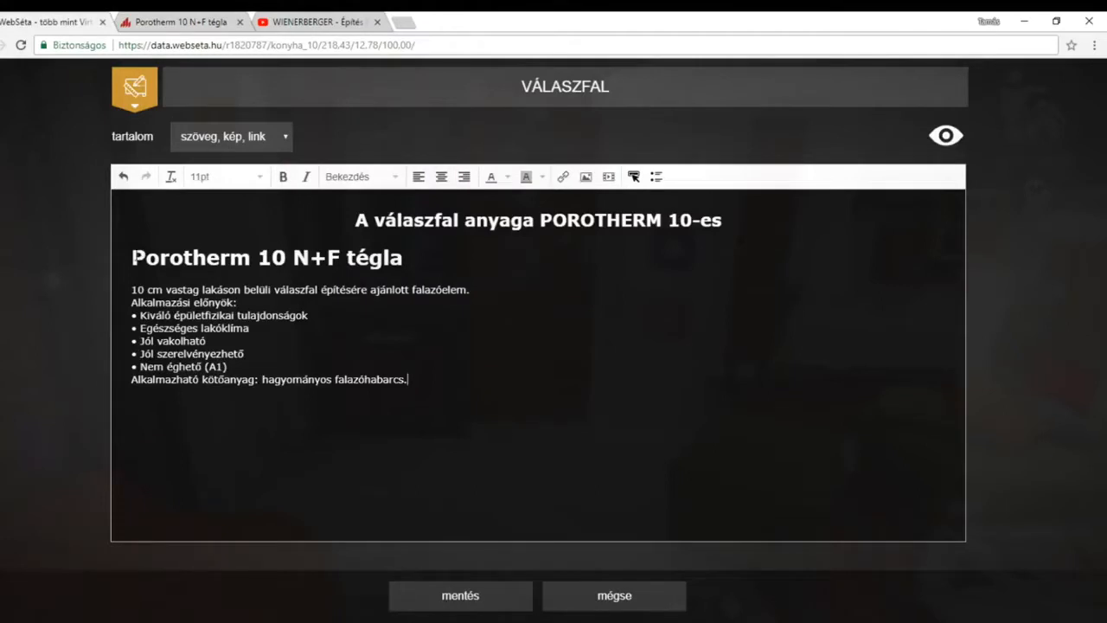
Centre the pasted Porotherm 10 N+F tégla heading and description.
left_click_drag(131, 256, 406, 379)
left_click(441, 176)
left_click(678, 380)
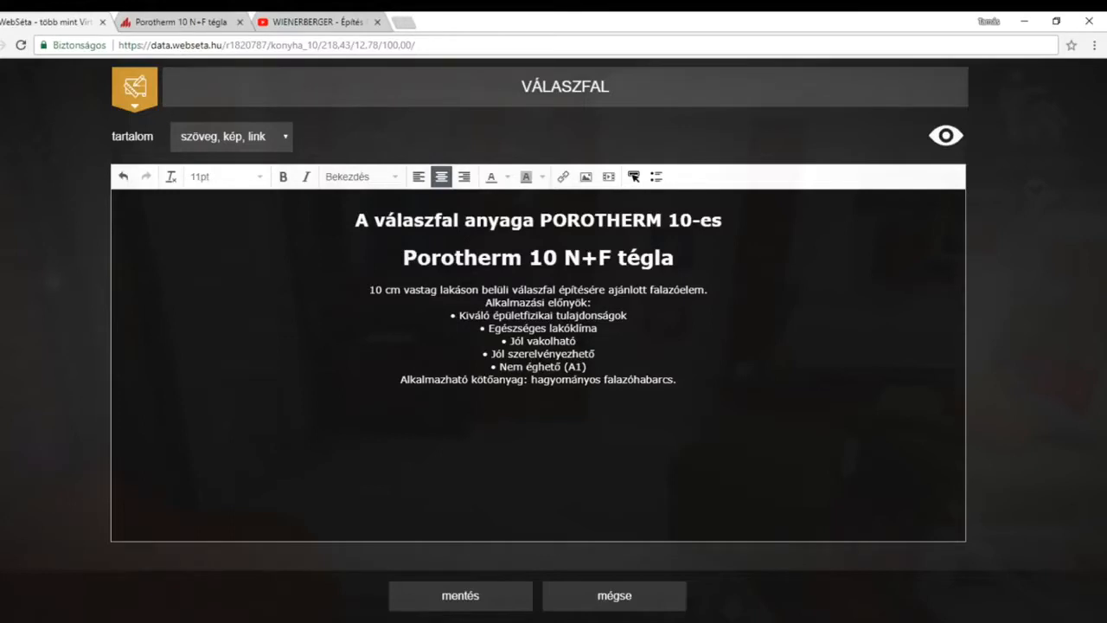
Copy the image address of the brick picture on the Wienerberger page and insert that image below the label's description.
left_click(197, 23)
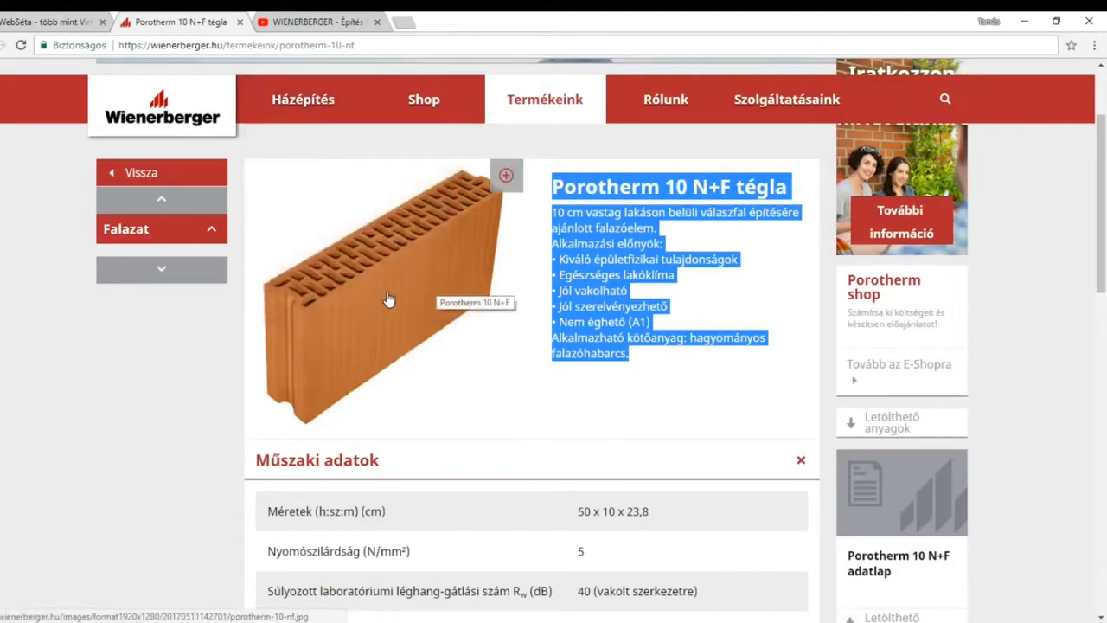
right_click(388, 300)
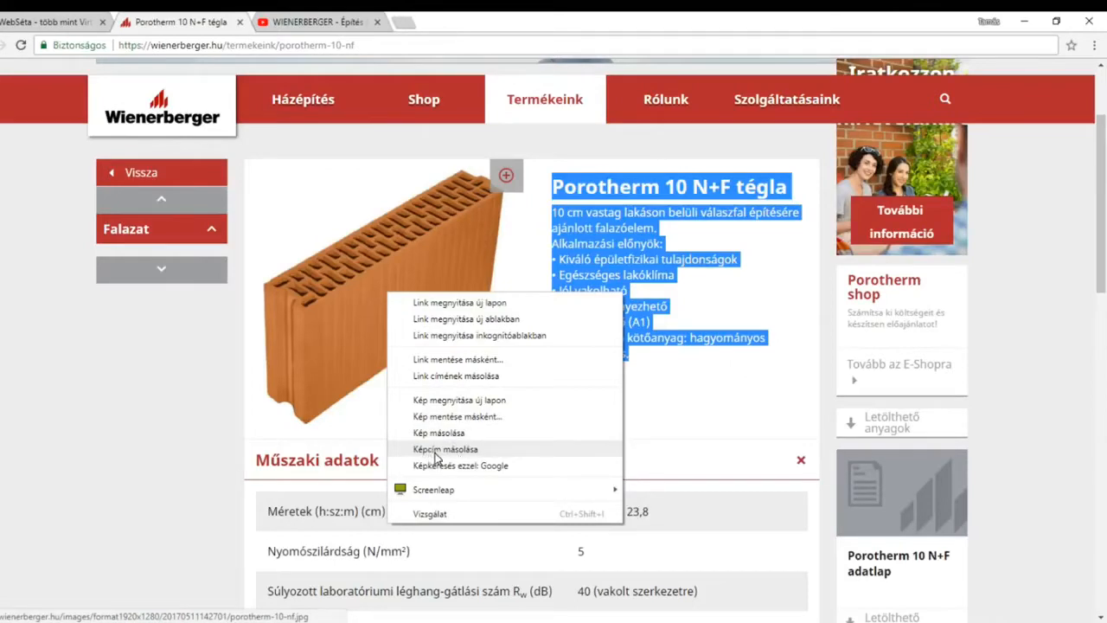
left_click(439, 456)
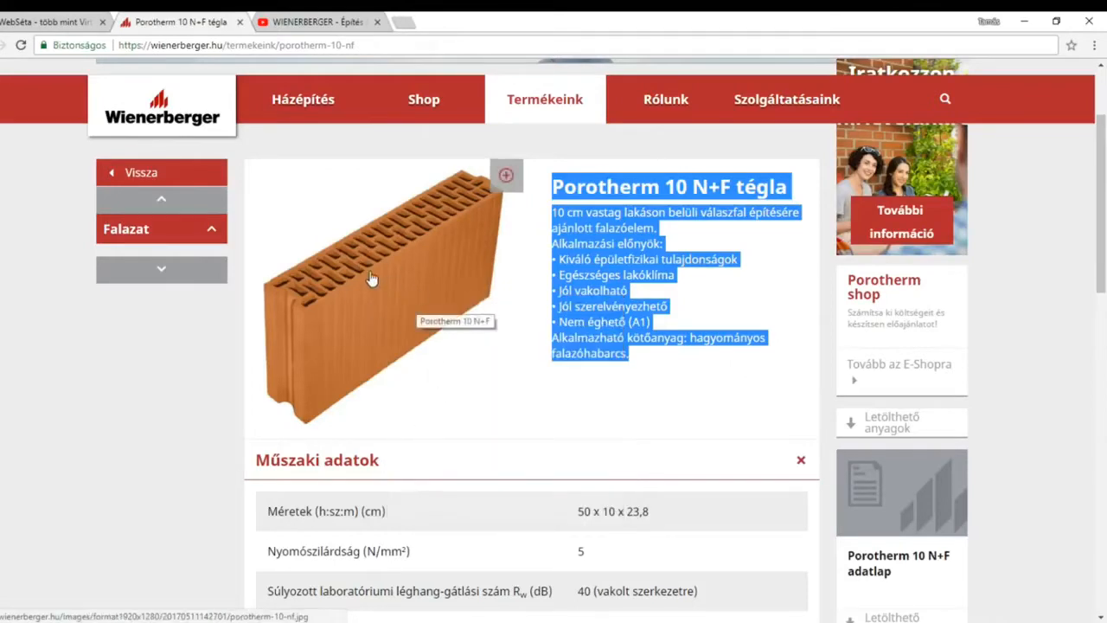
left_click(48, 21)
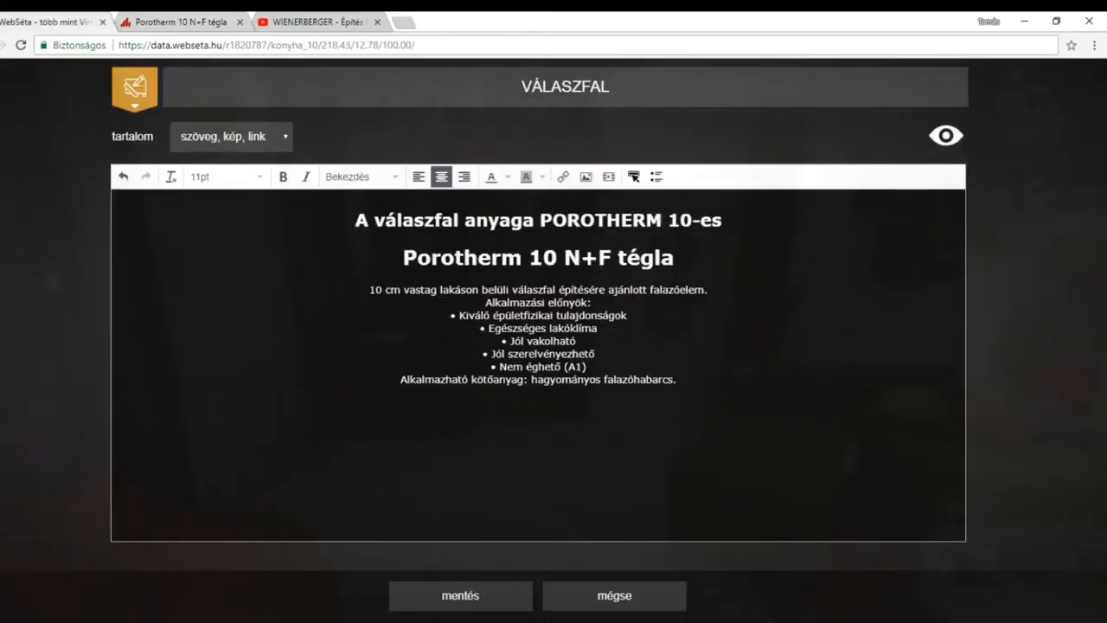
left_click(586, 177)
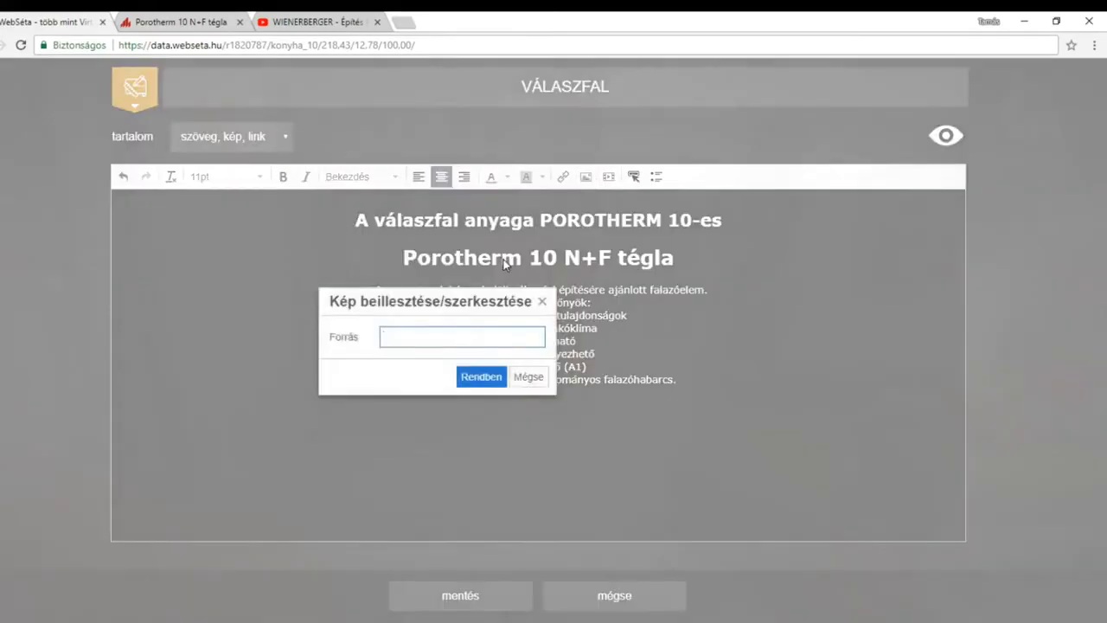
right_click(416, 337)
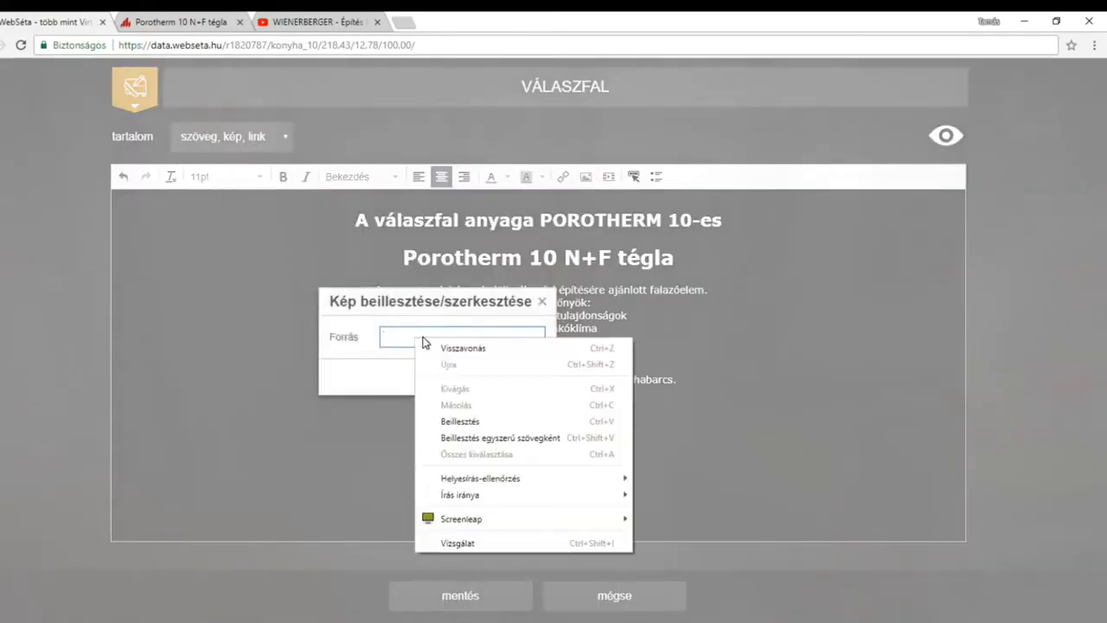
left_click(451, 424)
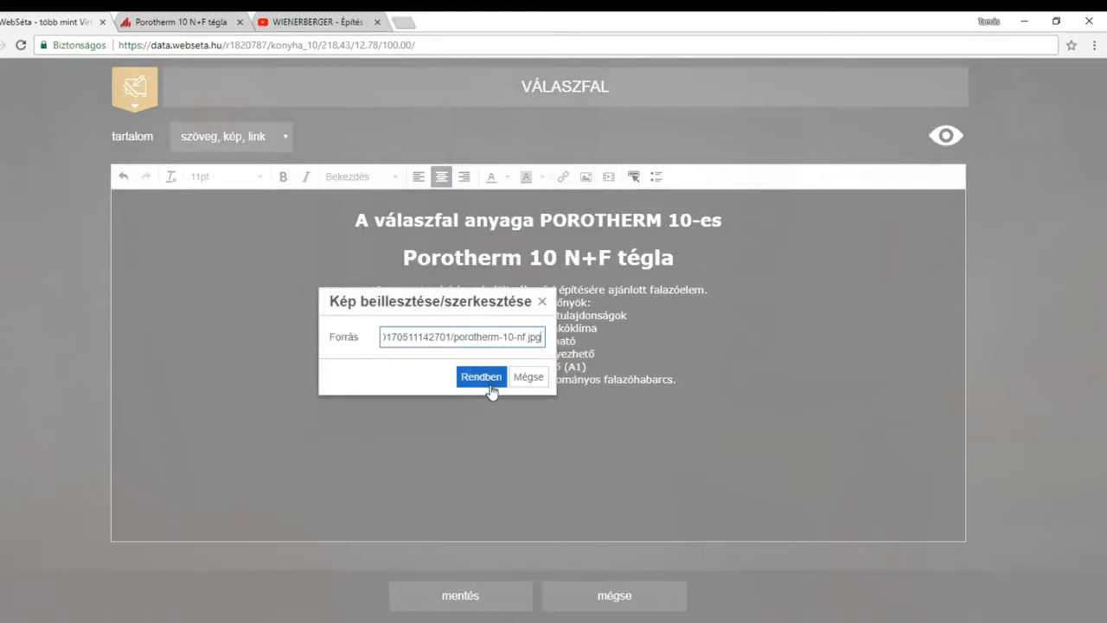
left_click(490, 382)
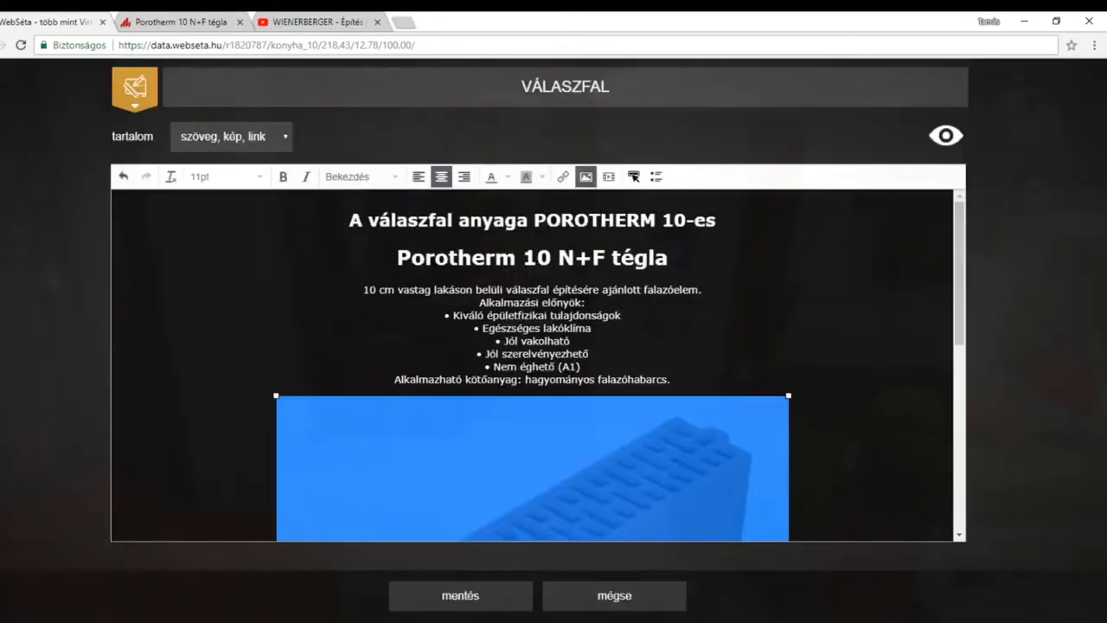
left_click(837, 459)
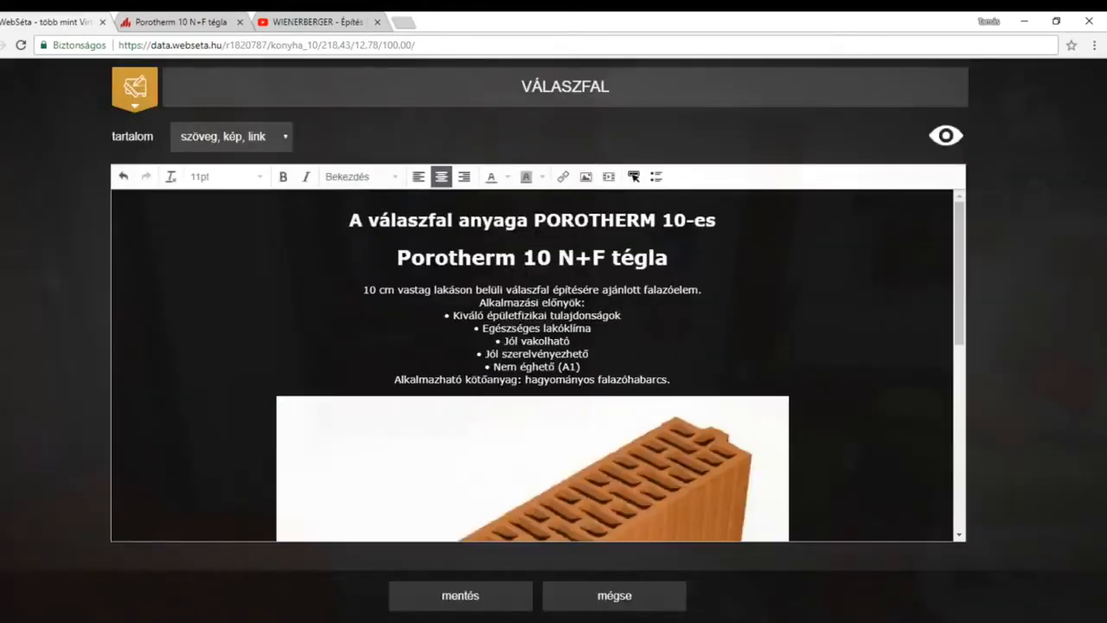
Shrink the inserted brick image proportionally to about two thirds of its width.
scroll(532, 363, "down", 5)
scroll(532, 363, "up", 4)
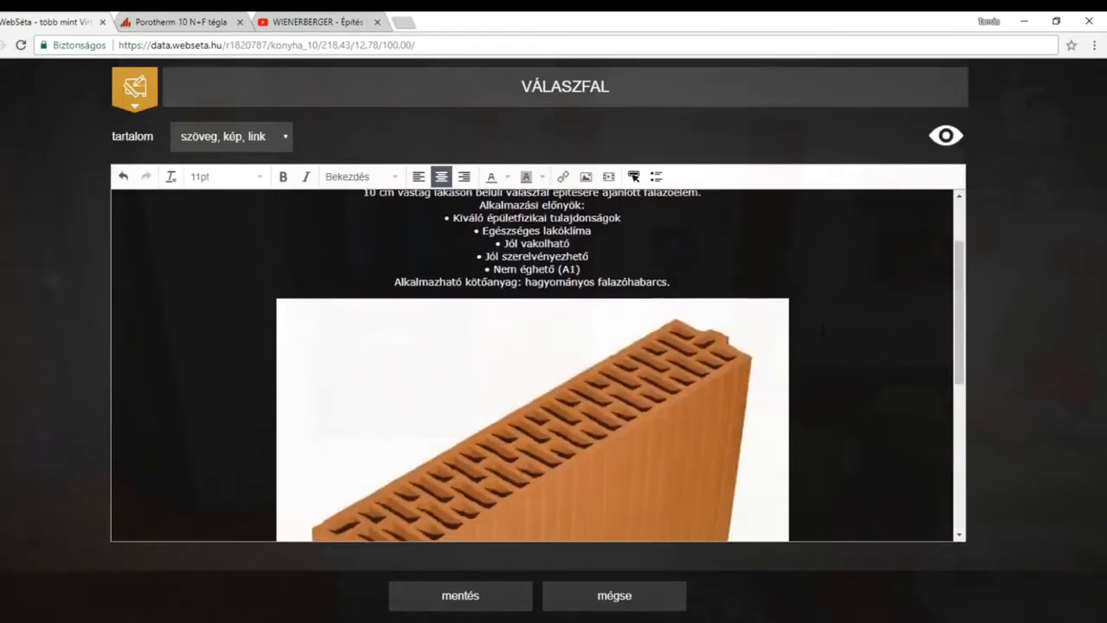
scroll(668, 399, "down", 1)
scroll(668, 400, "up", 2)
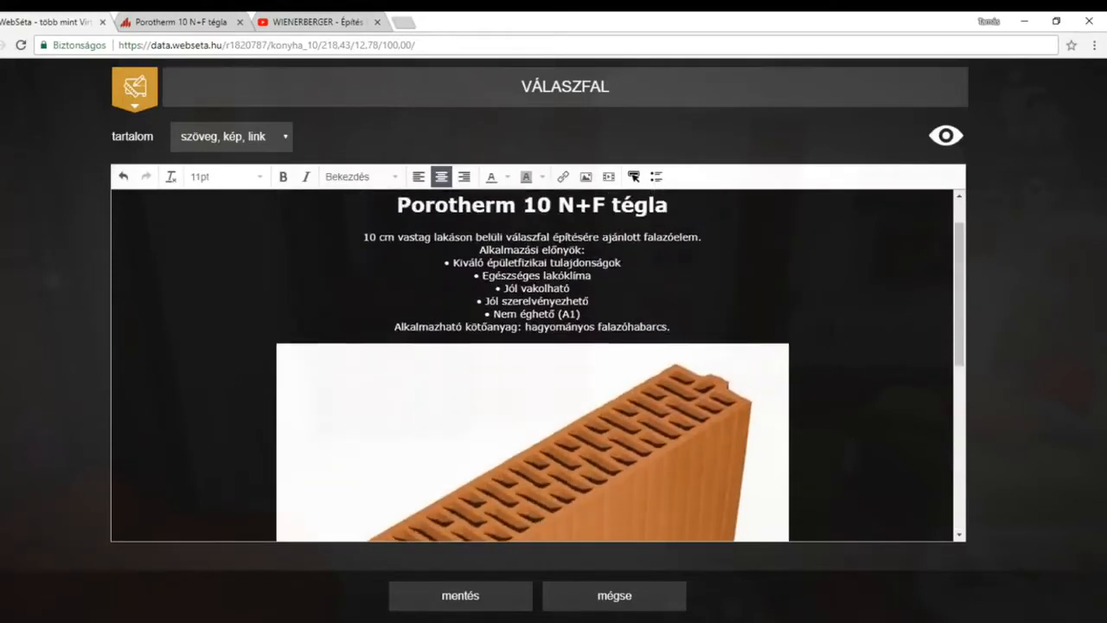
scroll(668, 400, "down", 1)
left_click(713, 385)
left_click_drag(790, 296, 656, 423)
left_click_drag(723, 301, 698, 330)
left_click(767, 345)
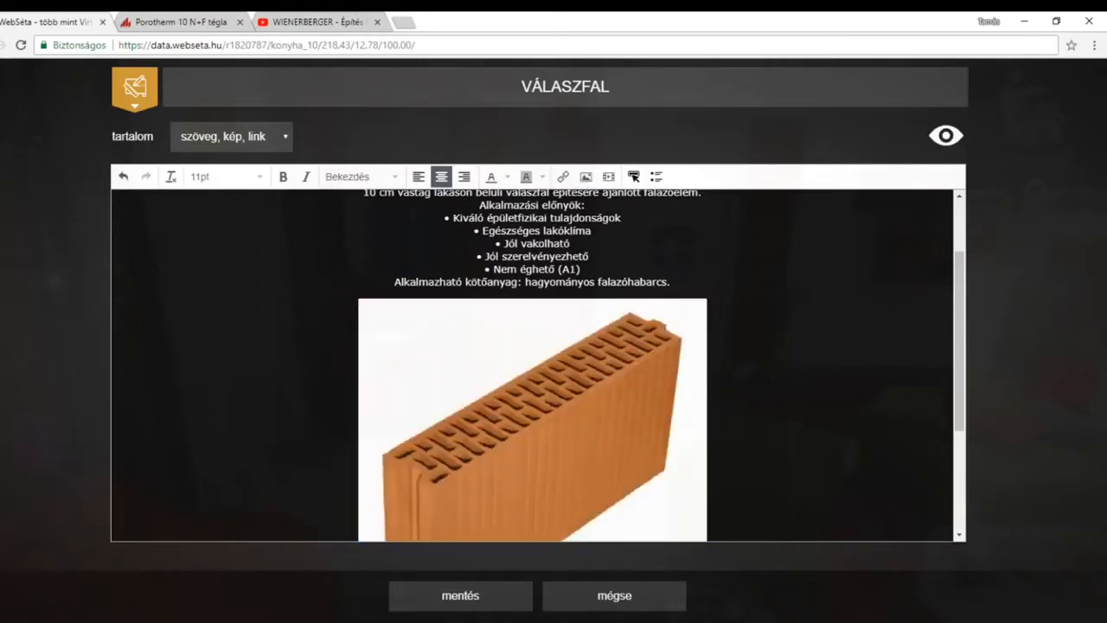
Add two empty lines below the brick image.
scroll(532, 363, "down", 3)
key("Return")
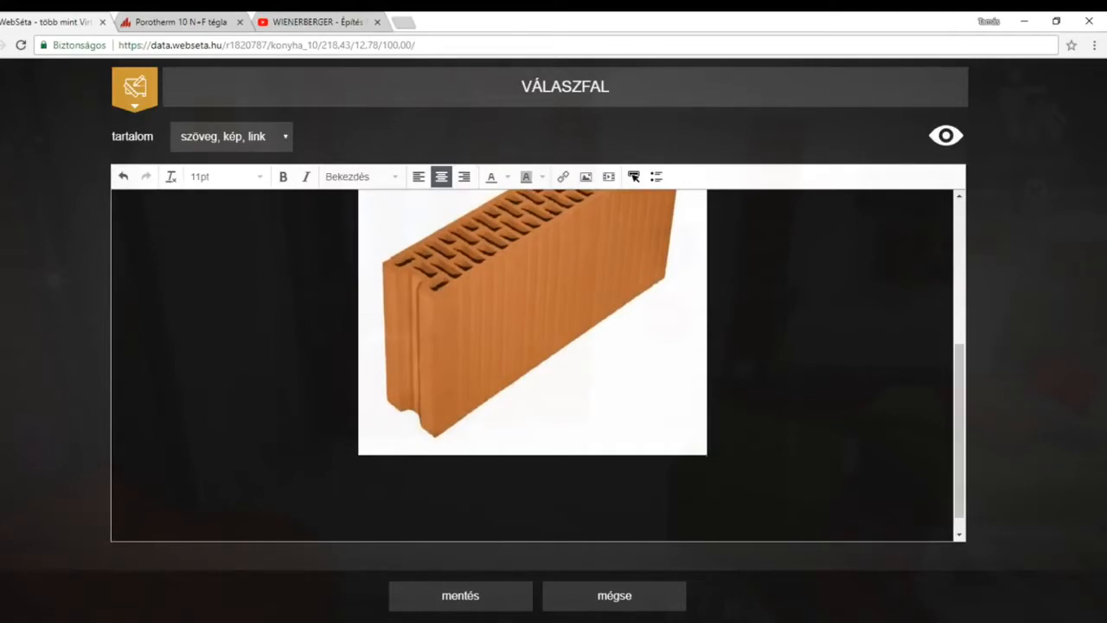
key("Return")
scroll(532, 363, "up", 3)
scroll(532, 363, "down", 3)
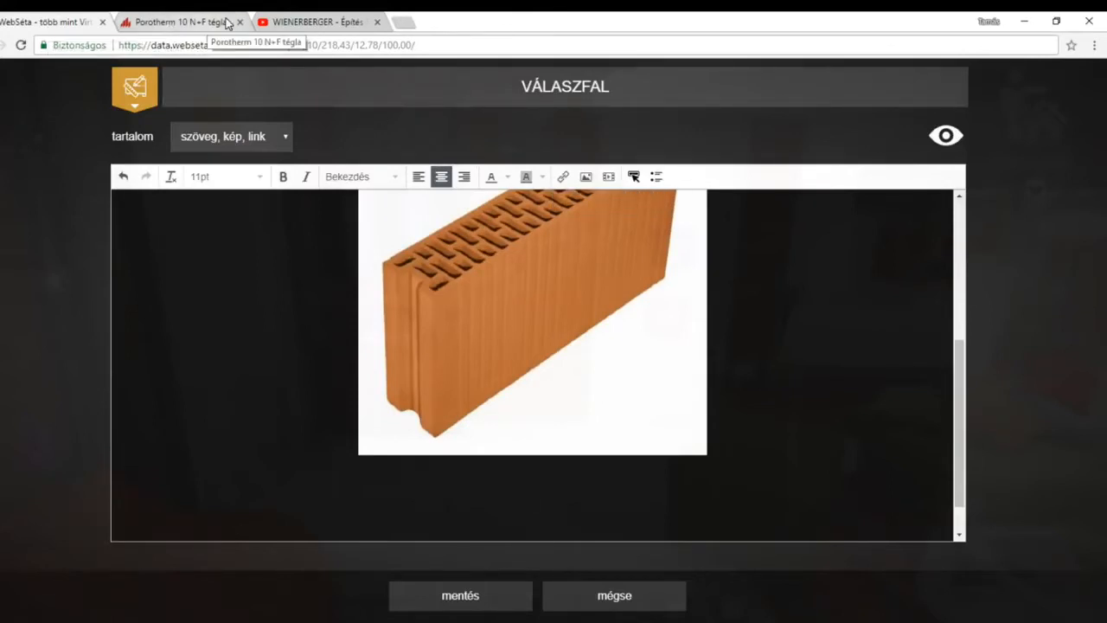
Play the start of the WIENERBERGER Porotherm Profi and Dryfix construction video on YouTube and pause it.
left_click(304, 29)
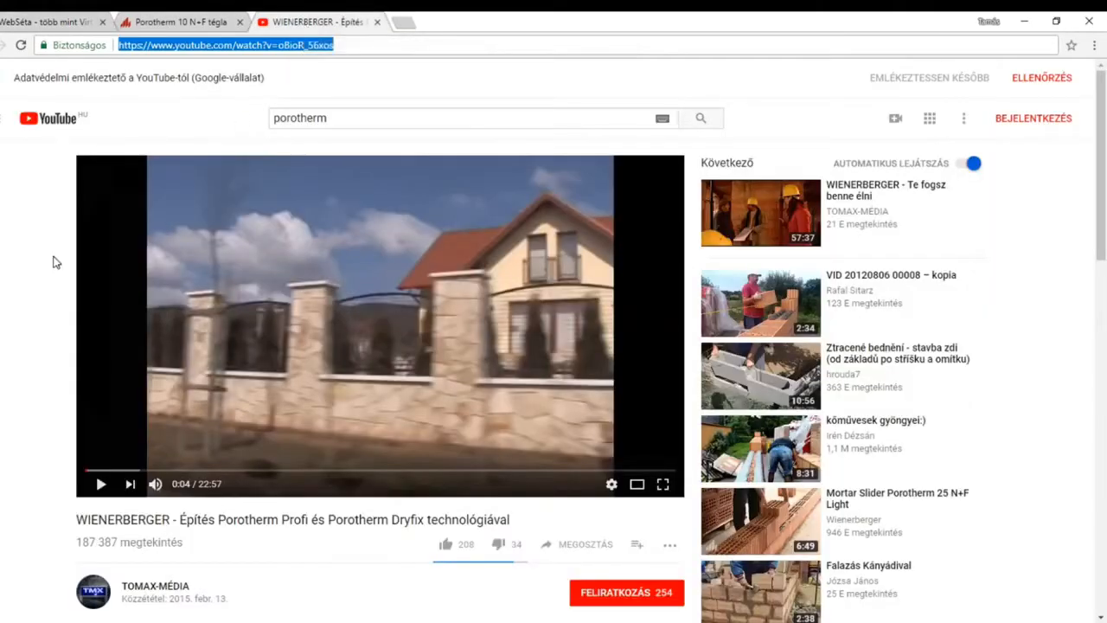
left_click(100, 484)
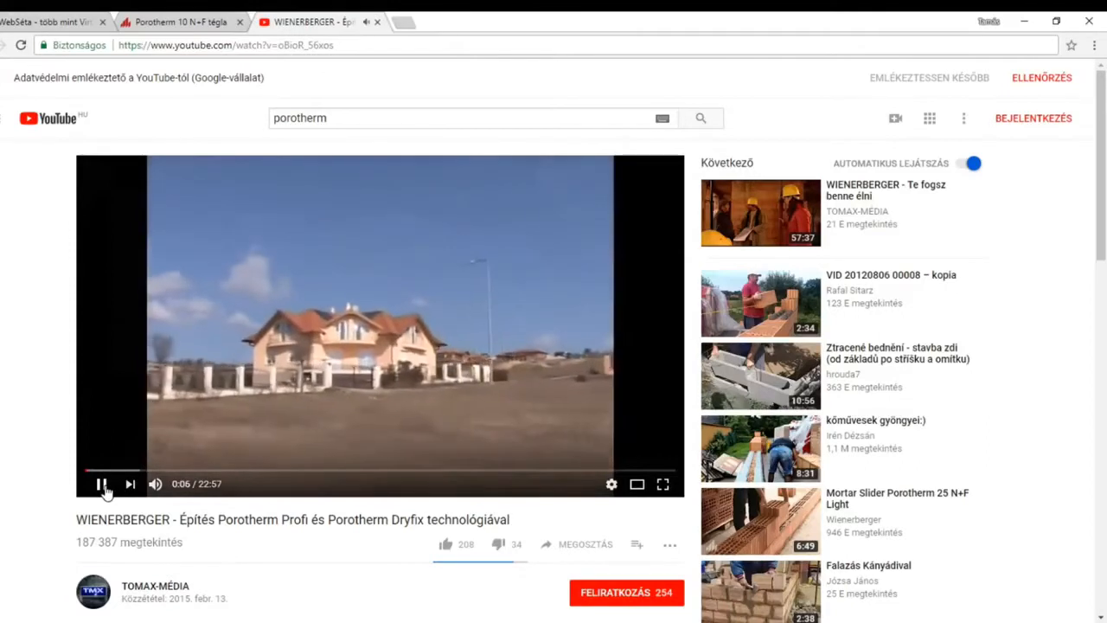
left_click(102, 486)
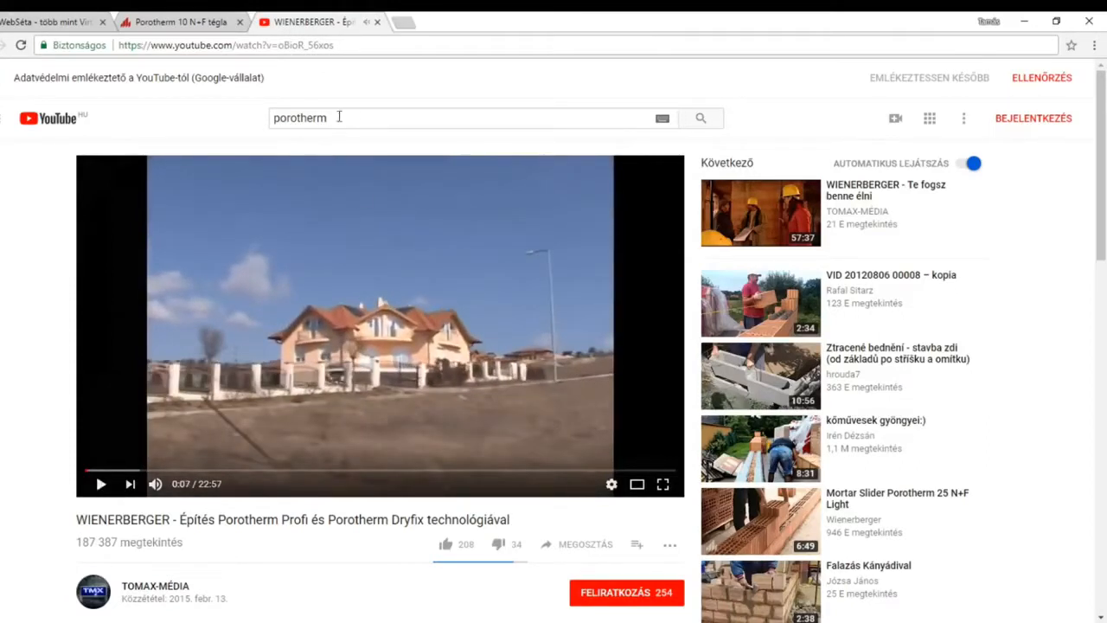
Copy the page address of the WIENERBERGER video.
left_click(349, 44)
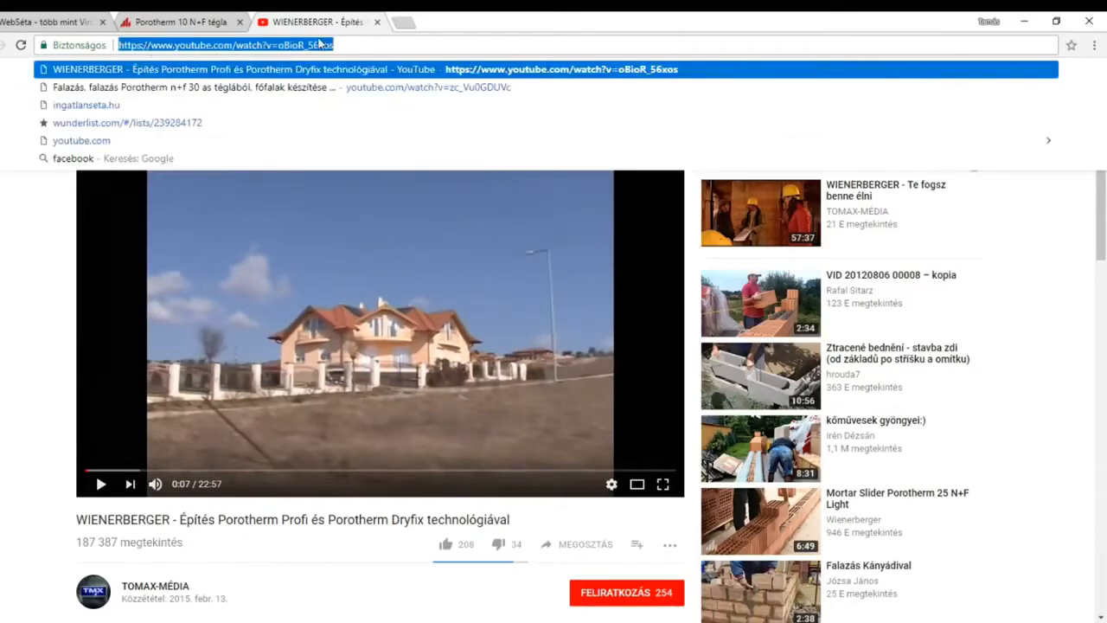
right_click(281, 48)
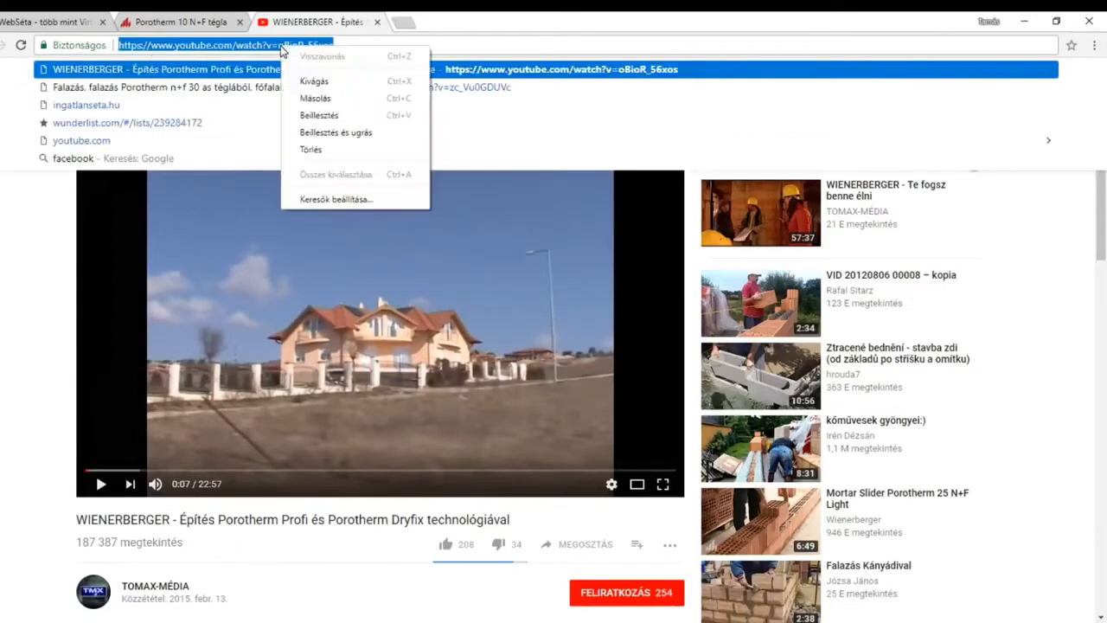
left_click(325, 101)
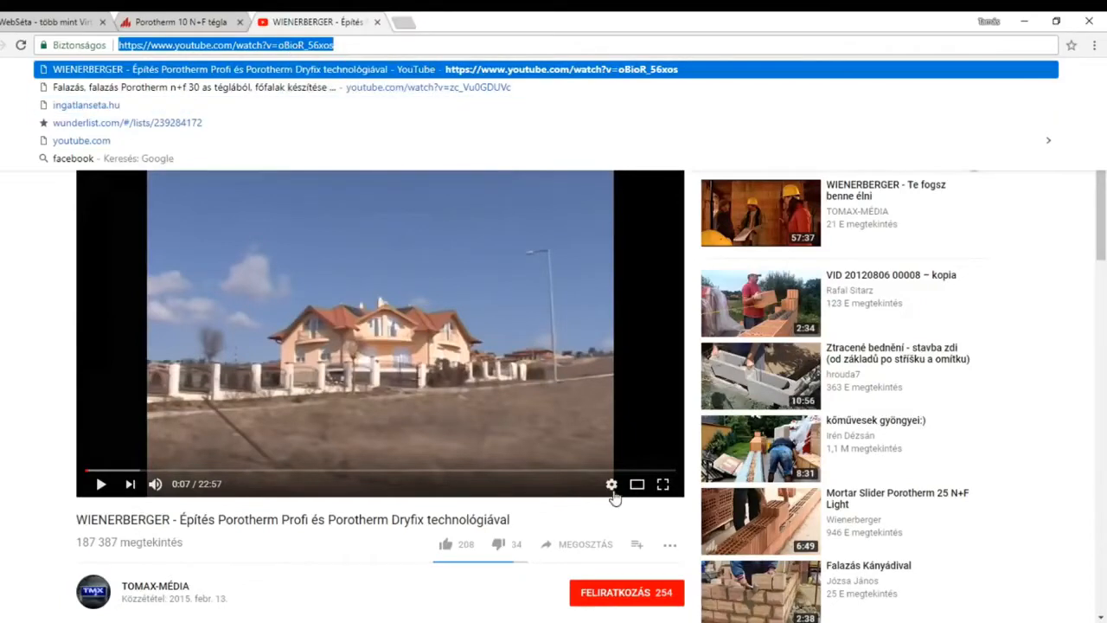
scroll(568, 501, "down", 3)
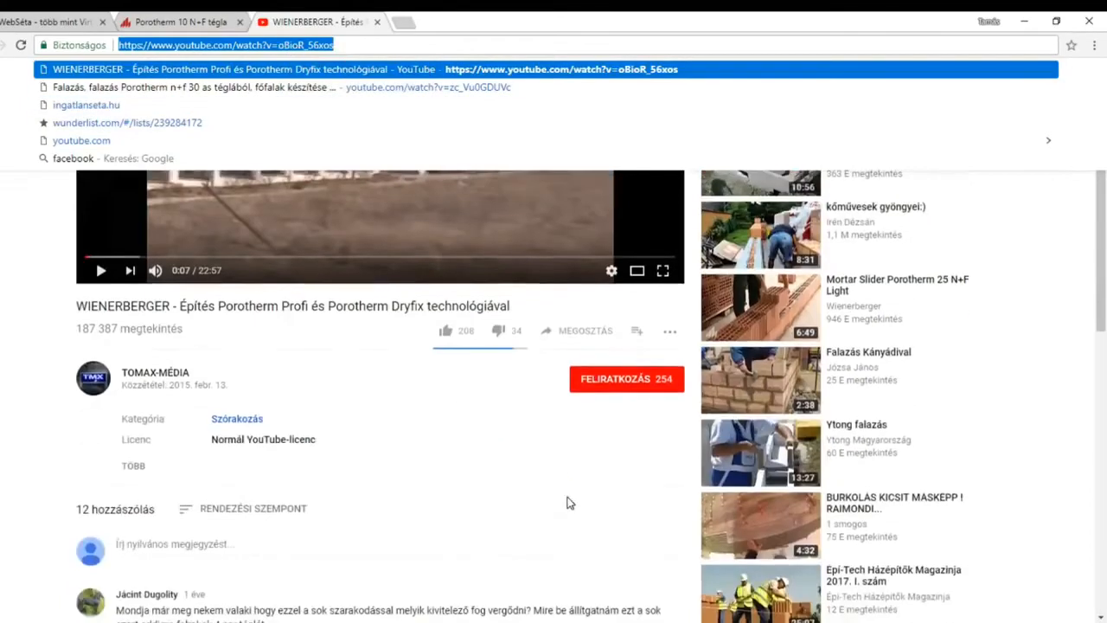
left_click(601, 335)
left_click(523, 249)
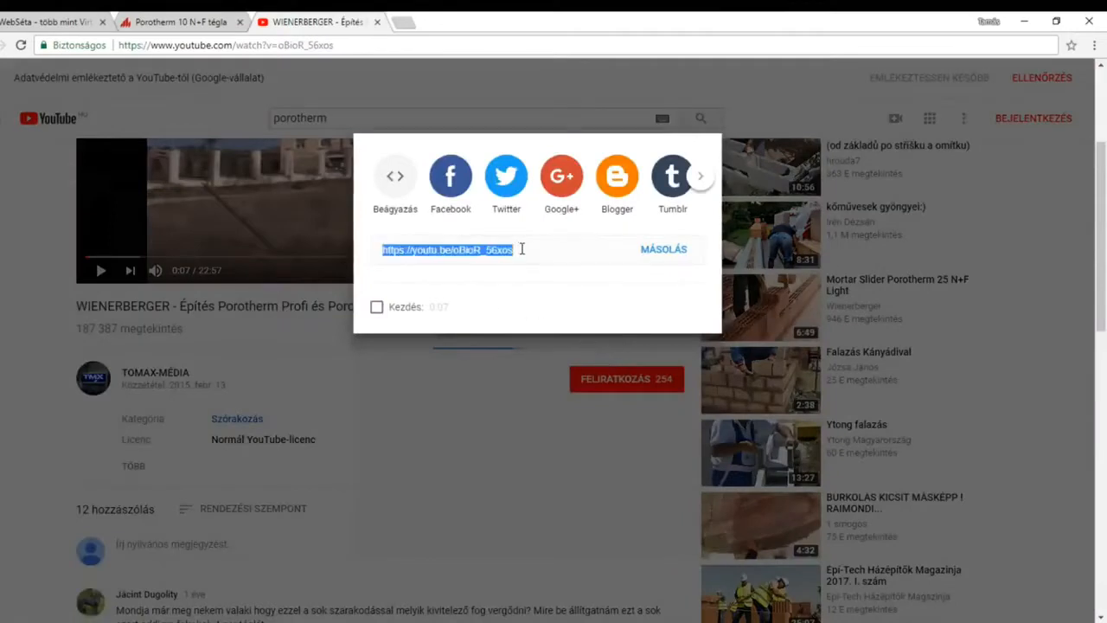
left_click(663, 249)
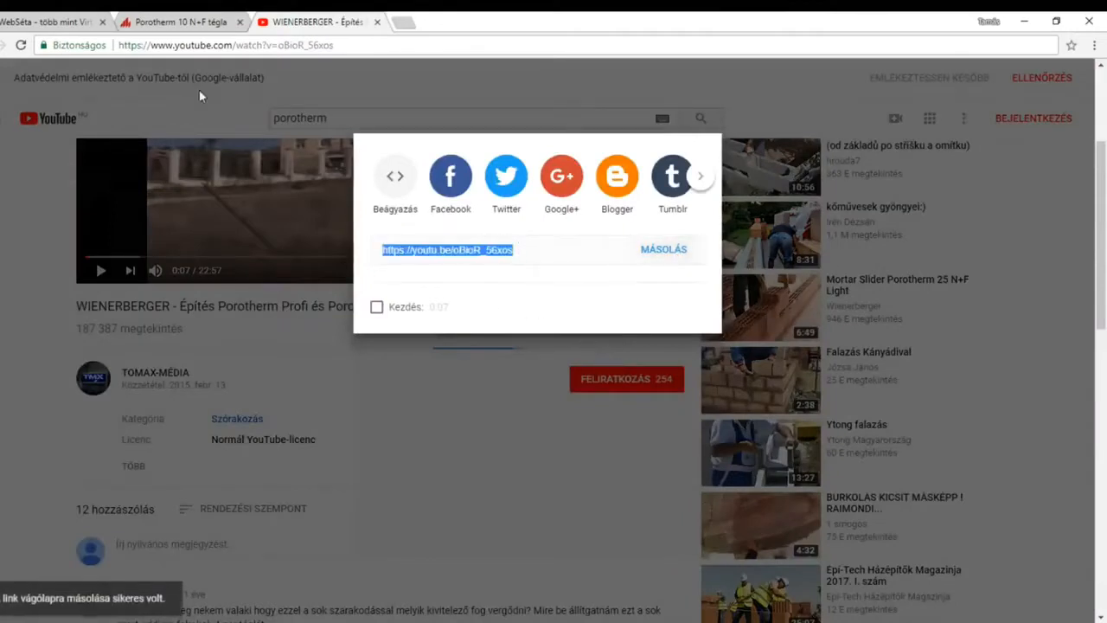
left_click(68, 24)
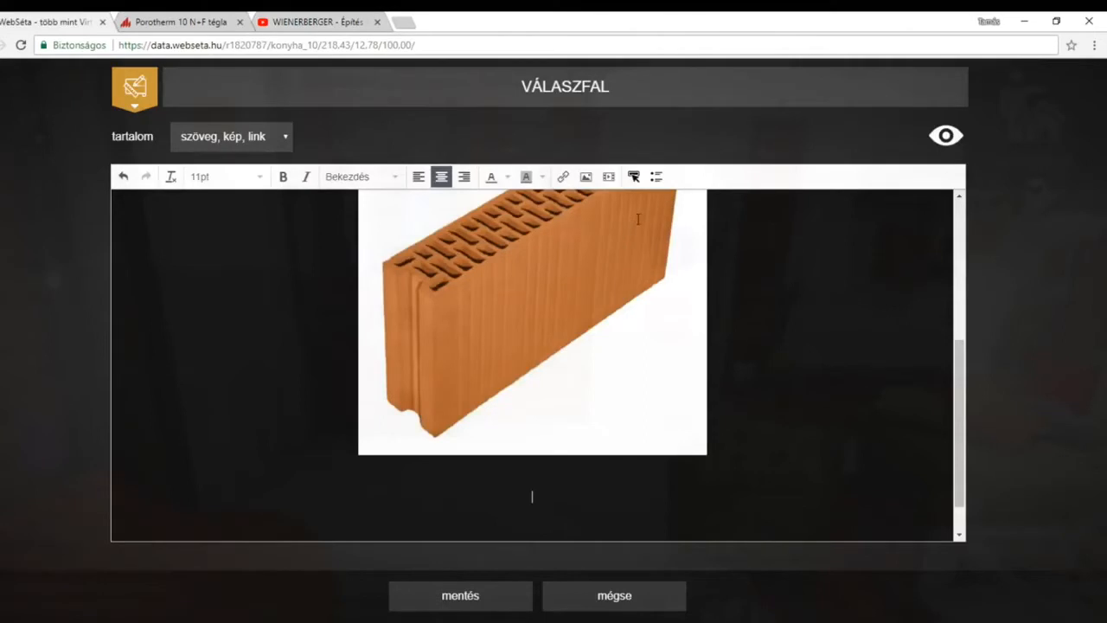
left_click(609, 178)
right_click(478, 327)
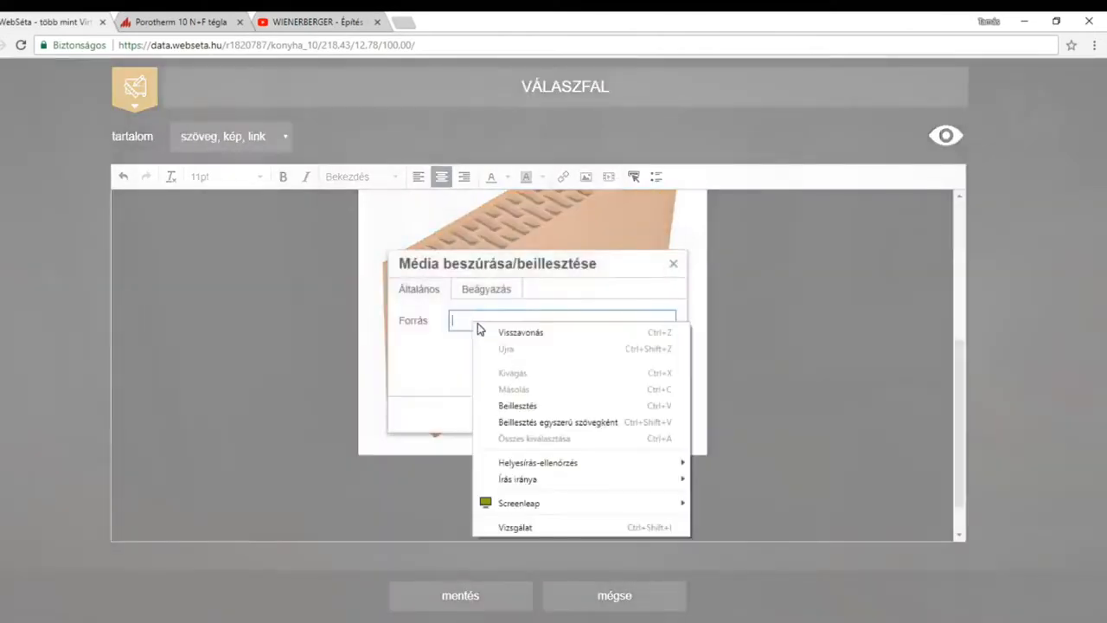
left_click(519, 406)
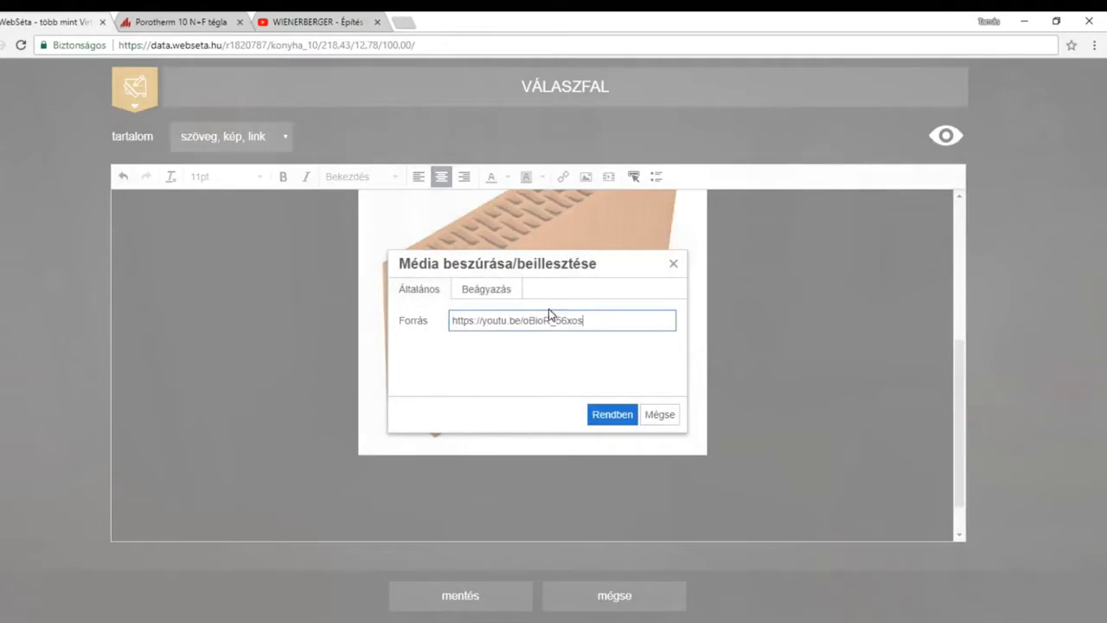
left_click(618, 419)
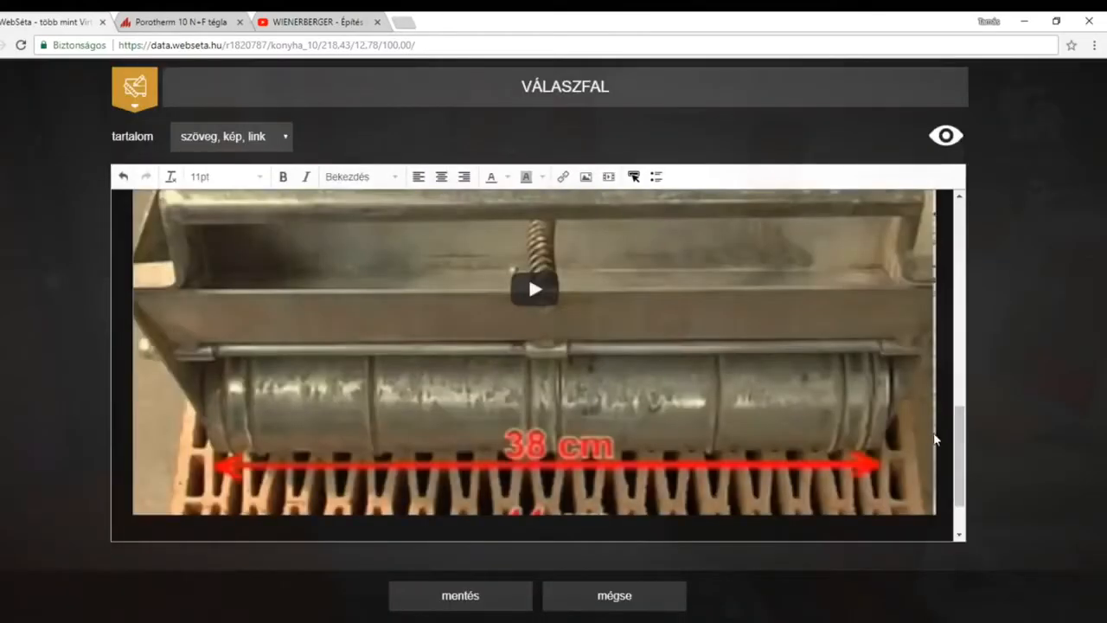
scroll(934, 439, "up", 3)
scroll(934, 439, "down", 2)
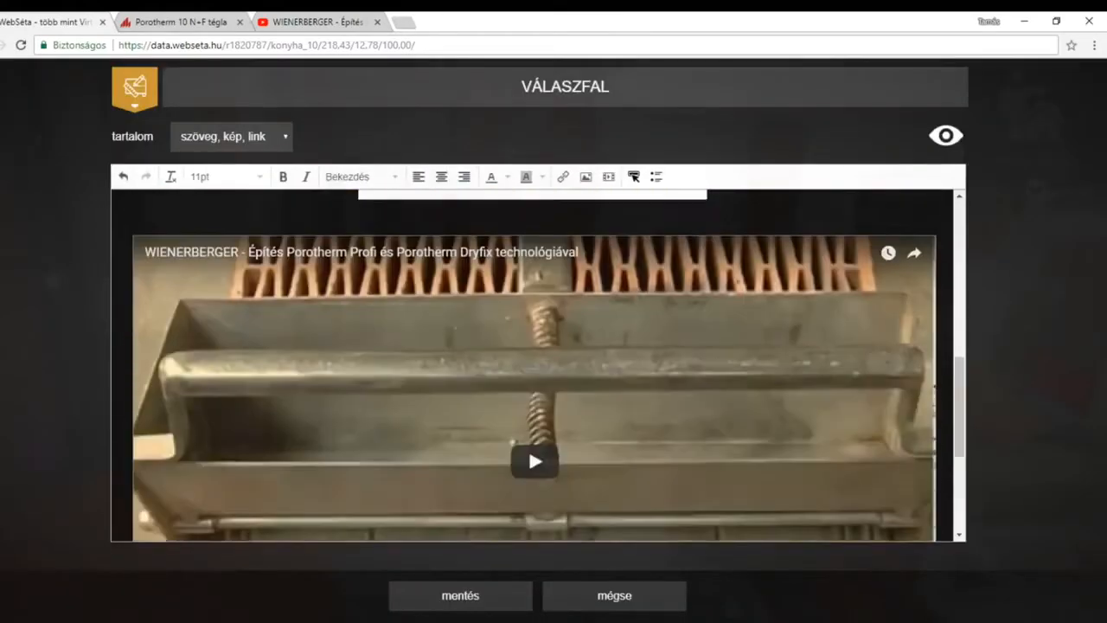
scroll(535, 364, "down", 2)
scroll(949, 366, "down", 3)
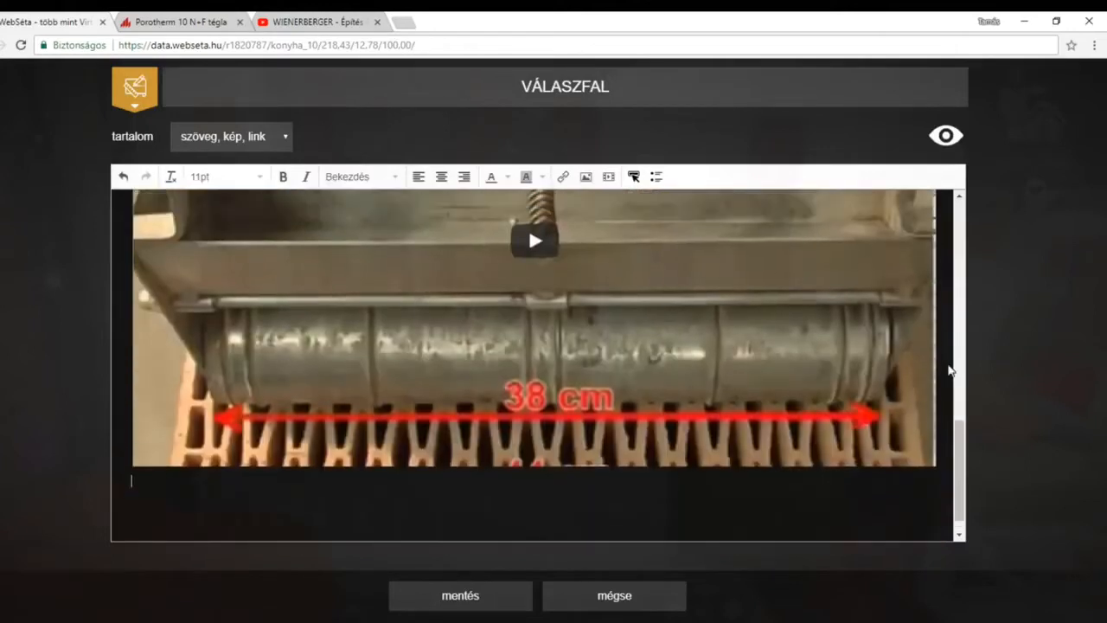
Play the start of the embedded WIENERBERGER video in the label content and pause it.
scroll(566, 391, "up", 3)
left_click(541, 374)
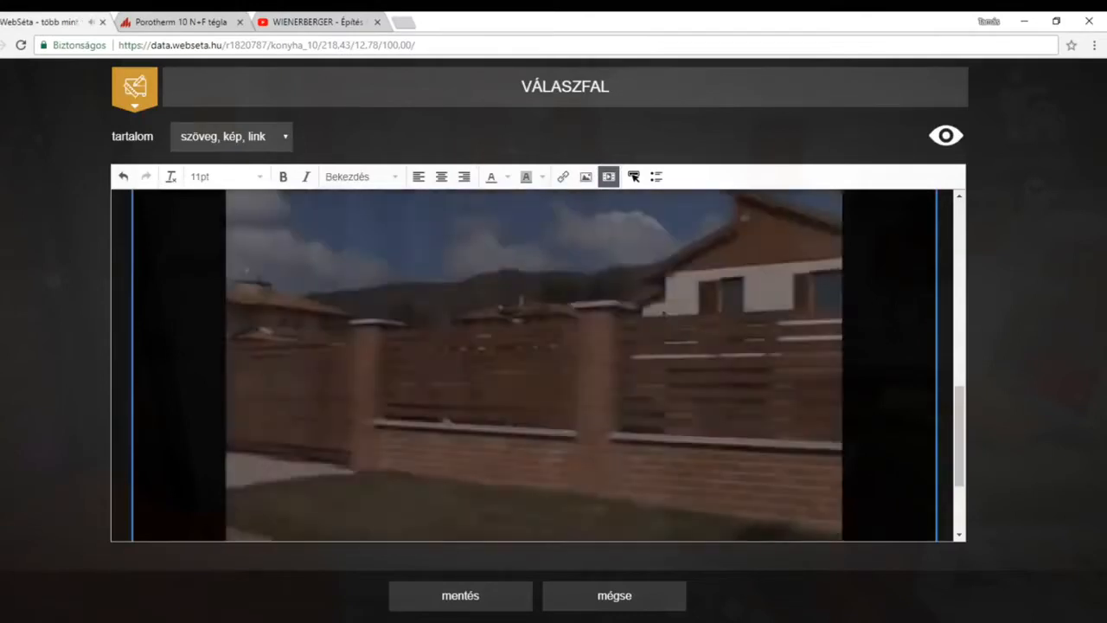
scroll(256, 450, "down", 2)
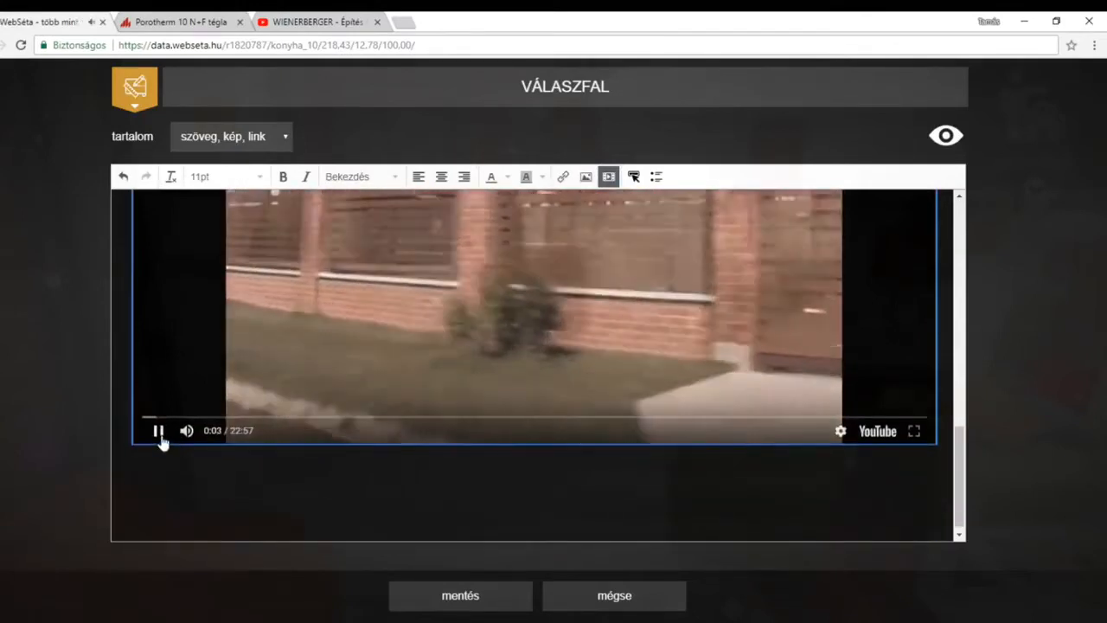
left_click(158, 431)
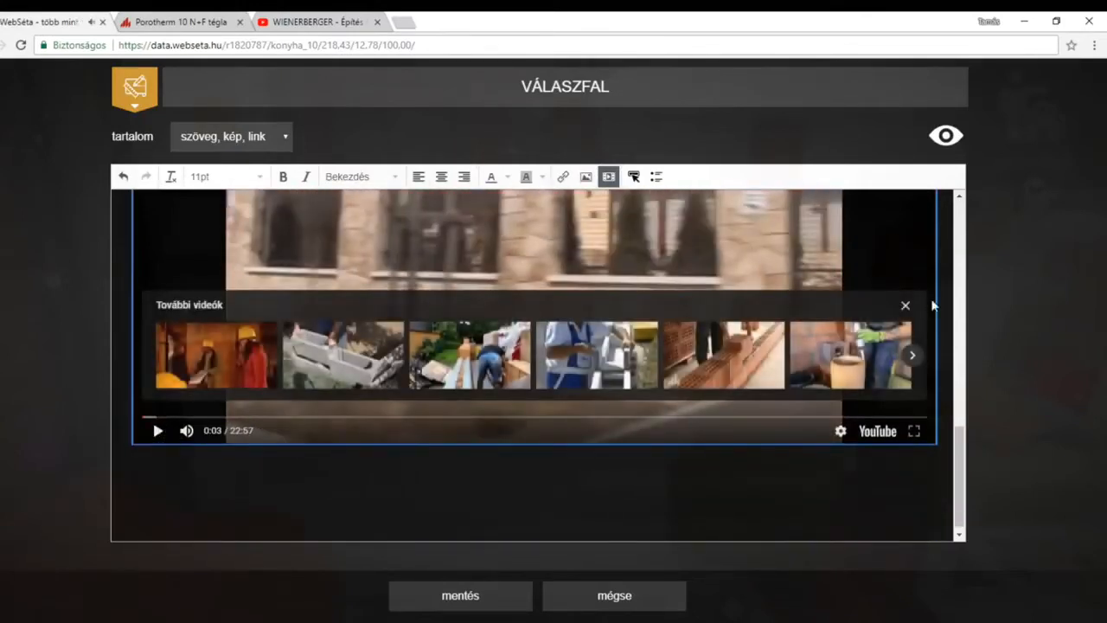
scroll(537, 363, "up", 5)
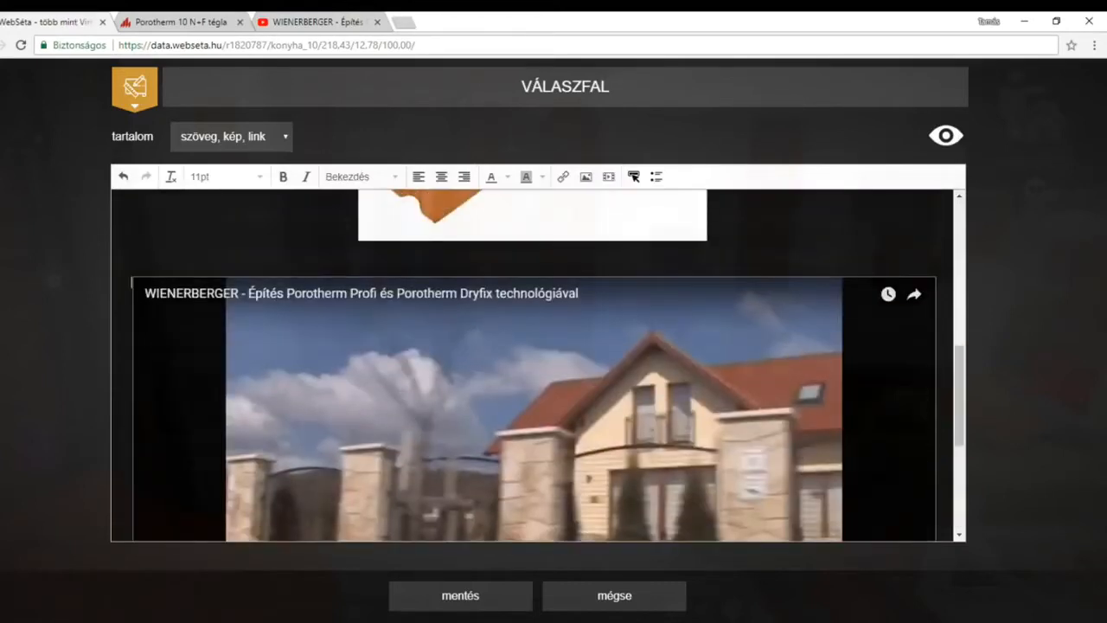
Review the VÁLASZFAL label's text, brick image and embedded video, and save the label.
scroll(536, 364, "up", 5)
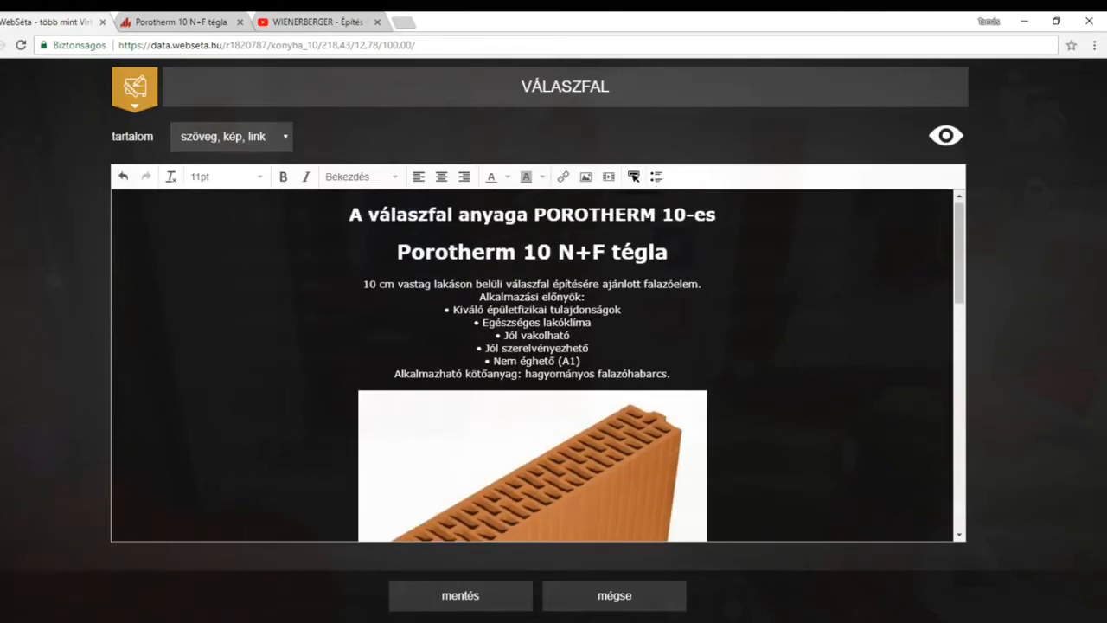
scroll(536, 363, "down", 3)
scroll(536, 363, "up", 3)
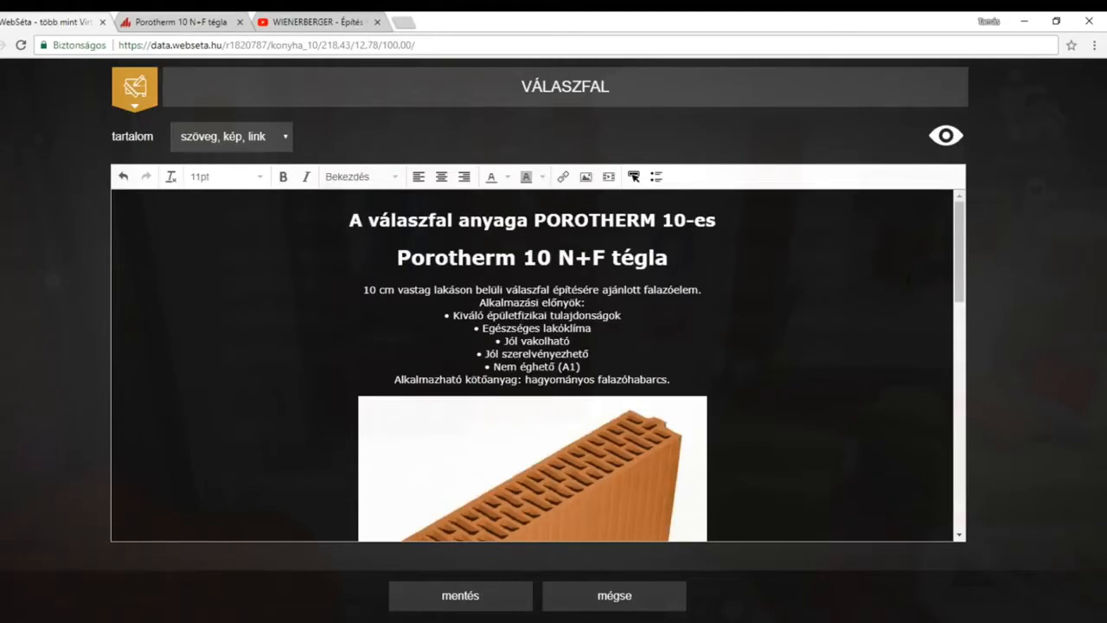
scroll(532, 363, "down", 5)
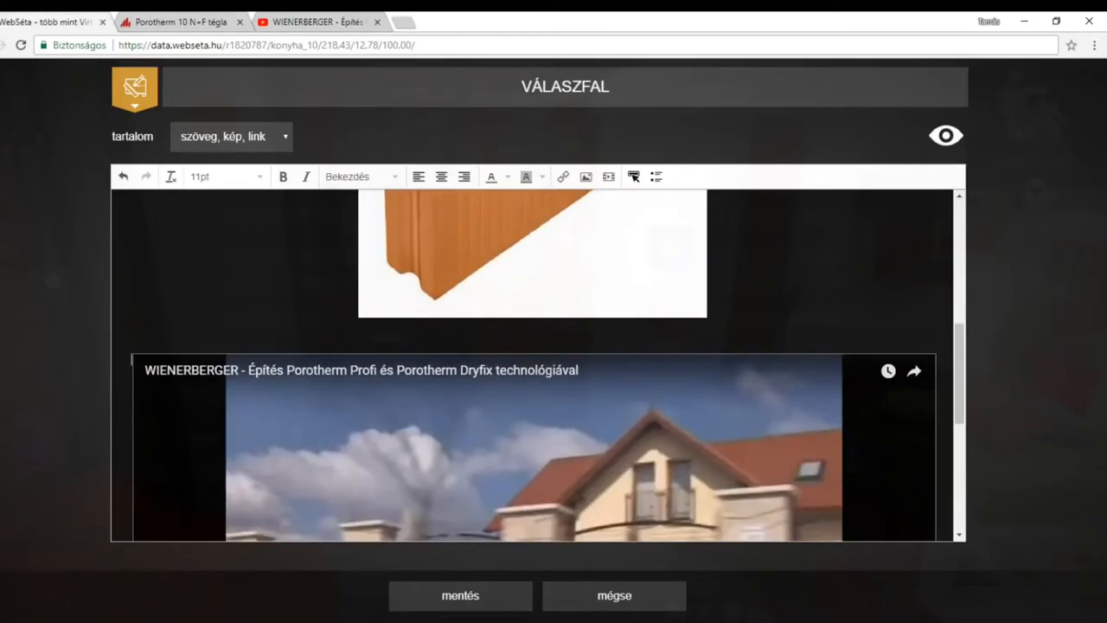
scroll(532, 364, "up", 6)
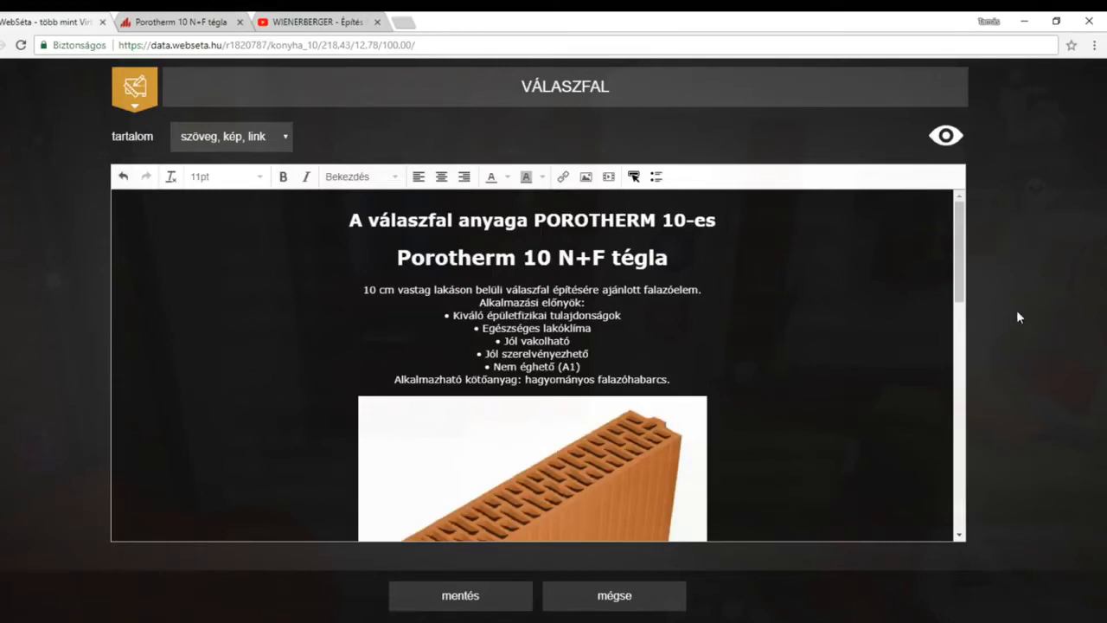
left_click_drag(958, 255, 960, 229)
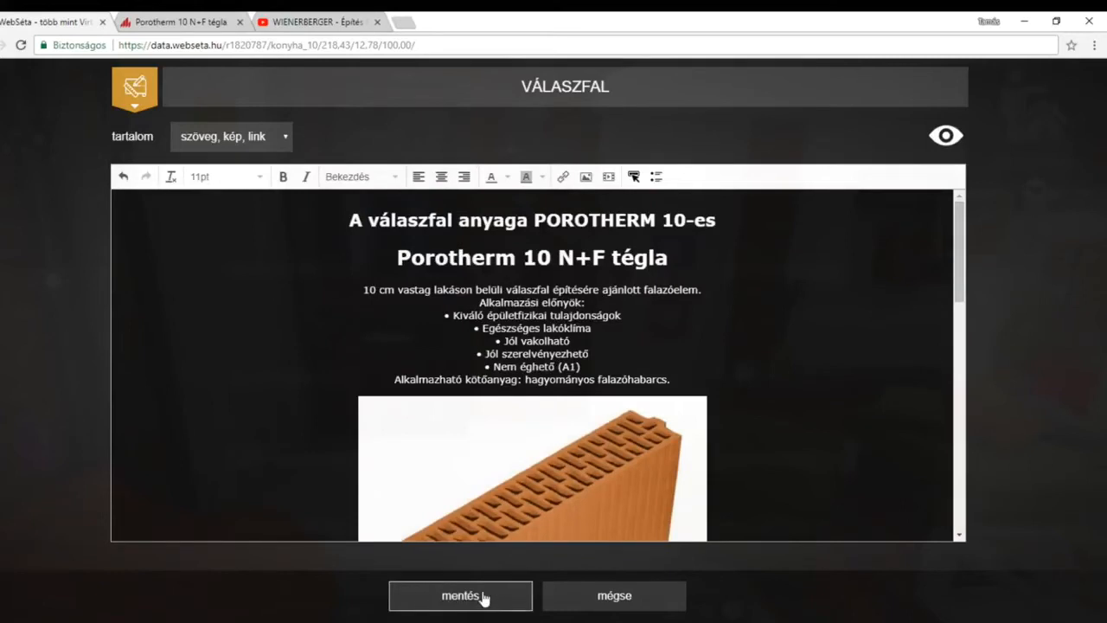
left_click(461, 604)
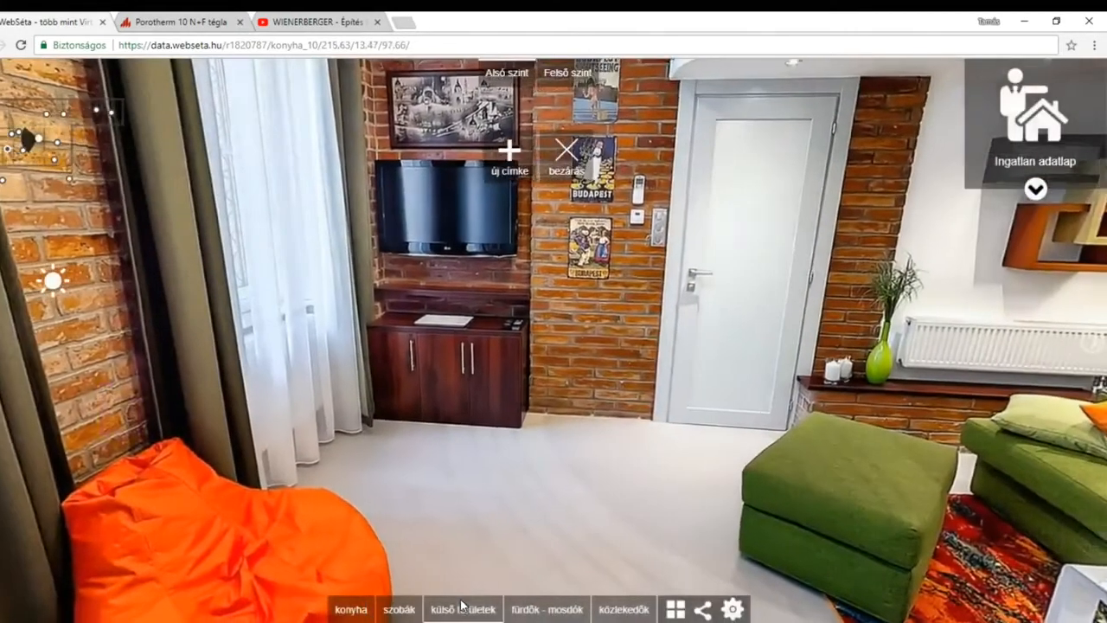
Move the VÁLASZFAL label onto the white wall beside the Budapest skyline decoration above the green sofa.
left_click_drag(844, 445, 544, 497)
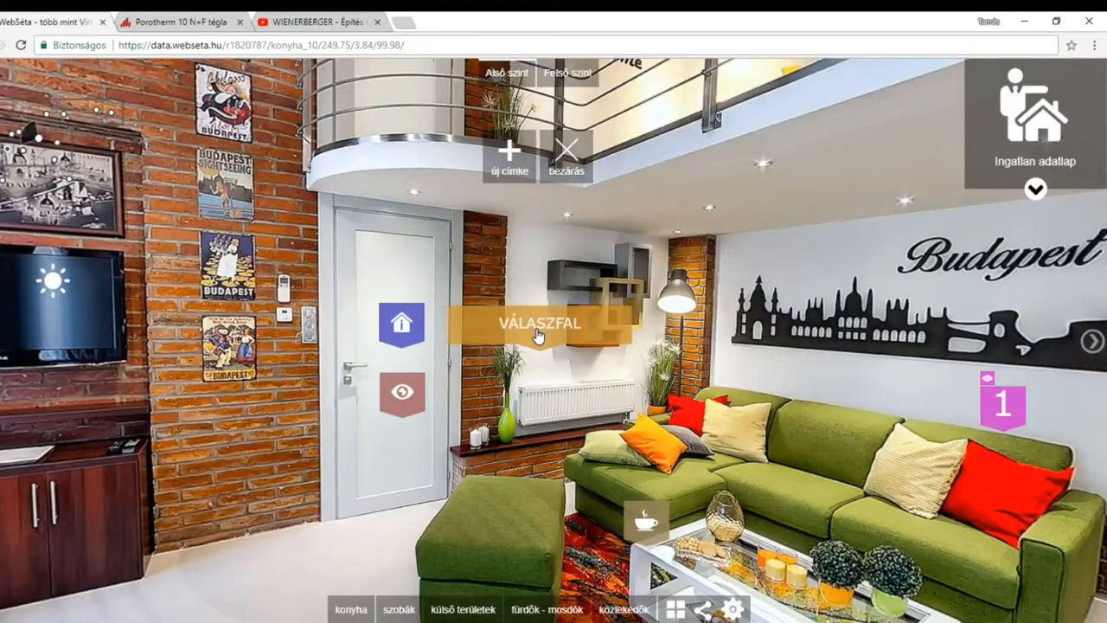
left_click_drag(547, 336, 803, 259)
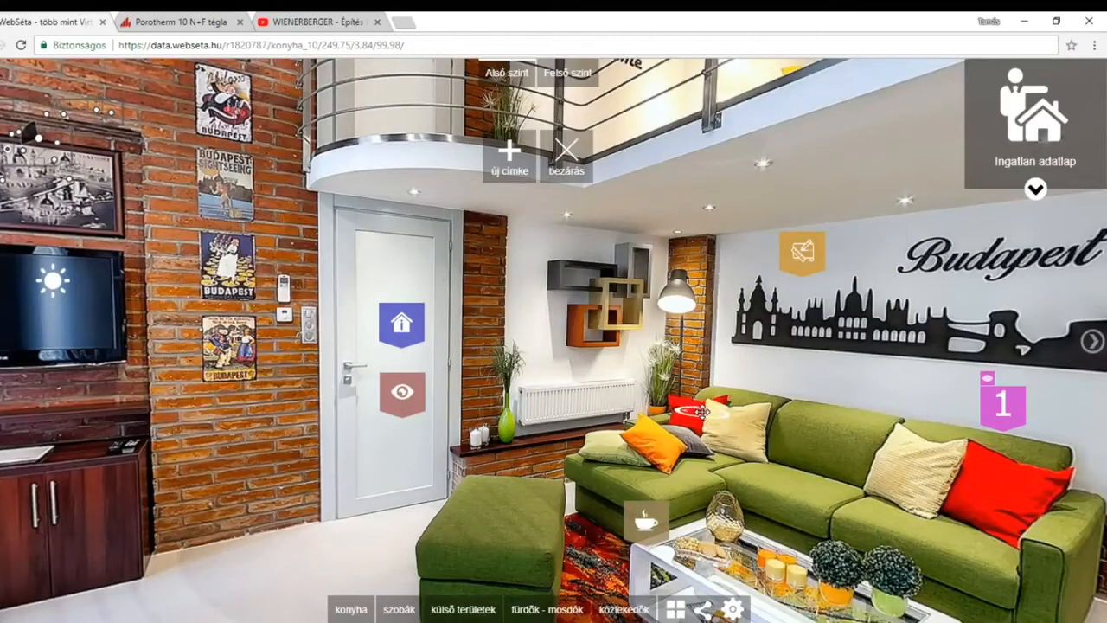
left_click_drag(797, 404, 575, 521)
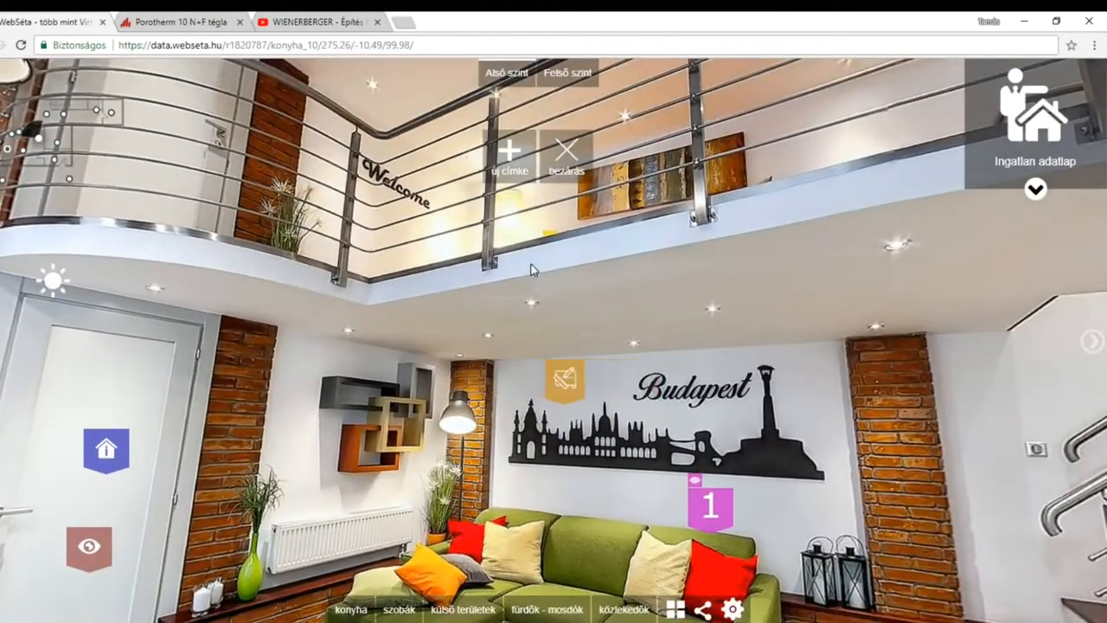
Leave label editing and lock the tour so it is shown in visitor view.
left_click_drag(608, 193, 499, 355)
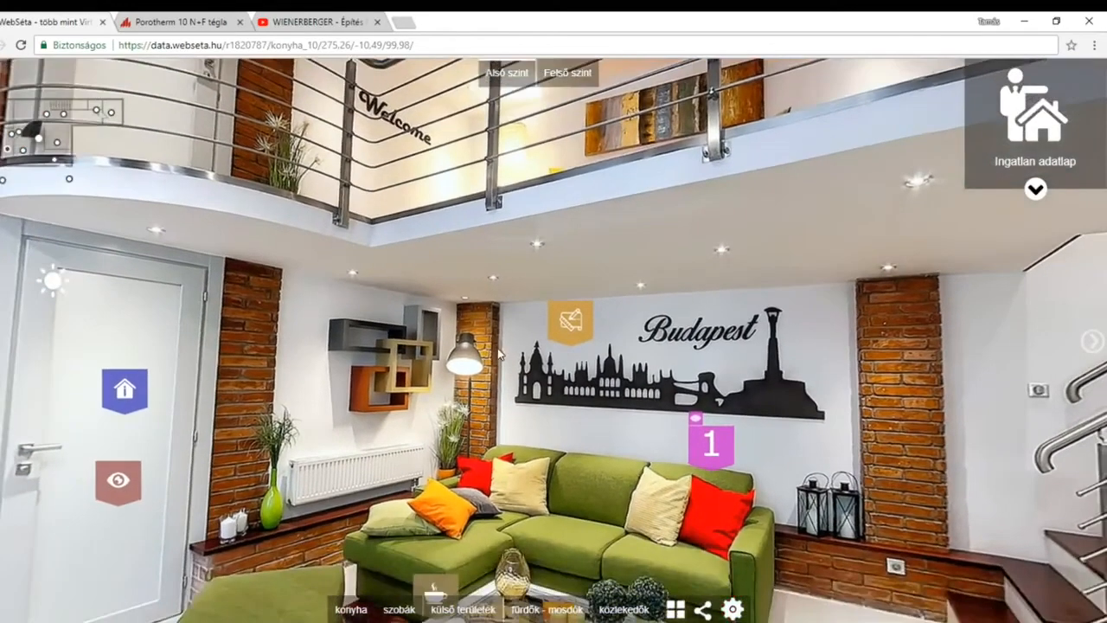
left_click(733, 609)
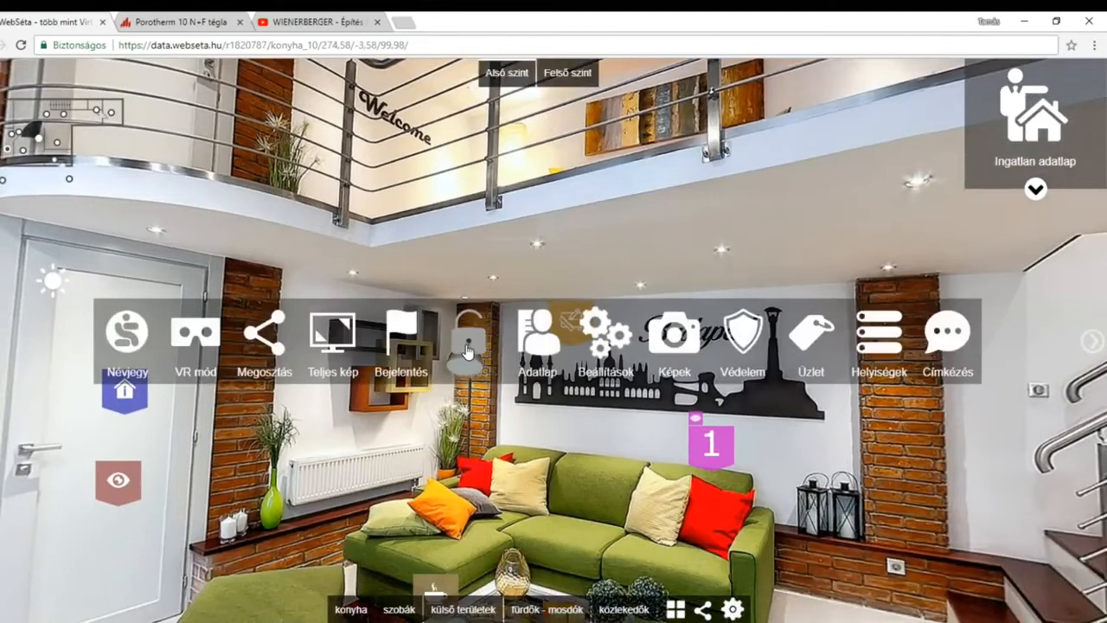
left_click(474, 345)
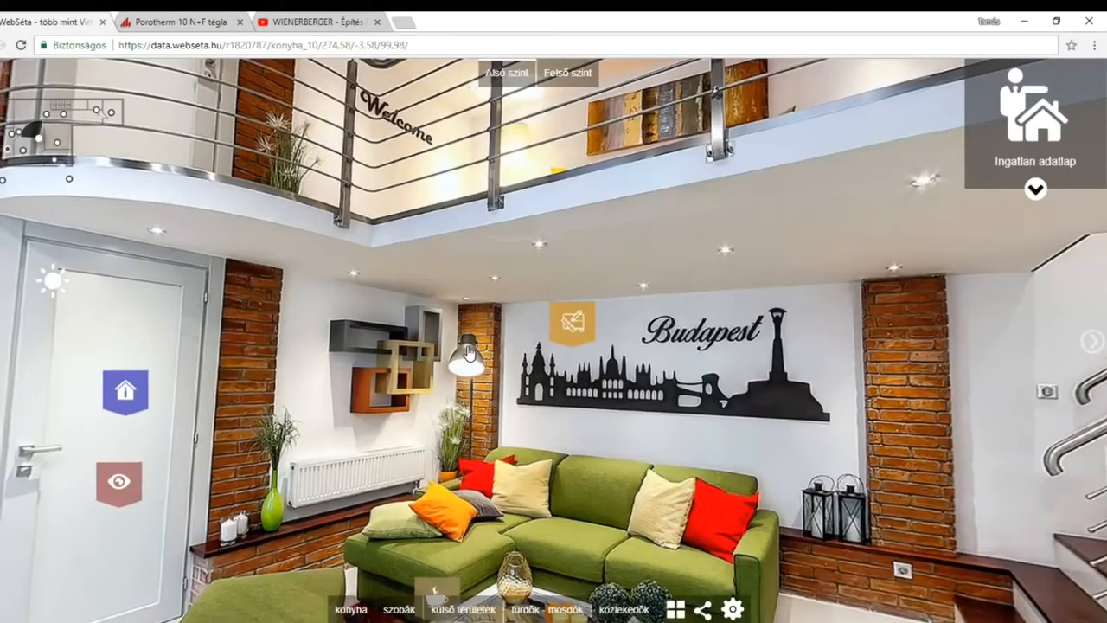
Open the VÁLASZFAL label in the tour, check its text, brick image and video, and close it.
left_click_drag(513, 389, 567, 346)
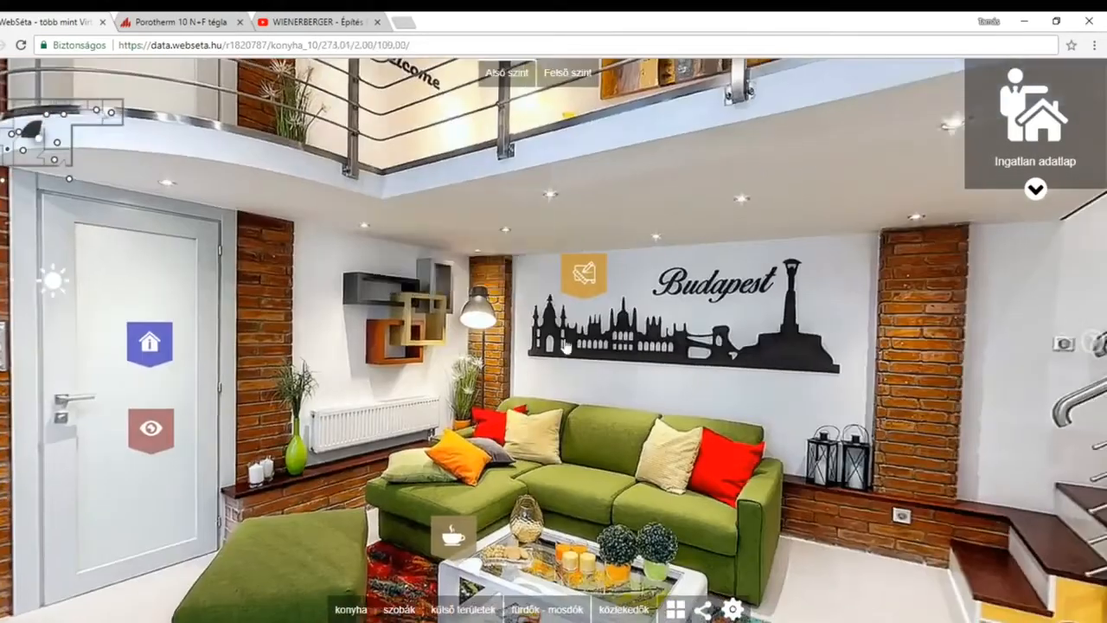
left_click(594, 282)
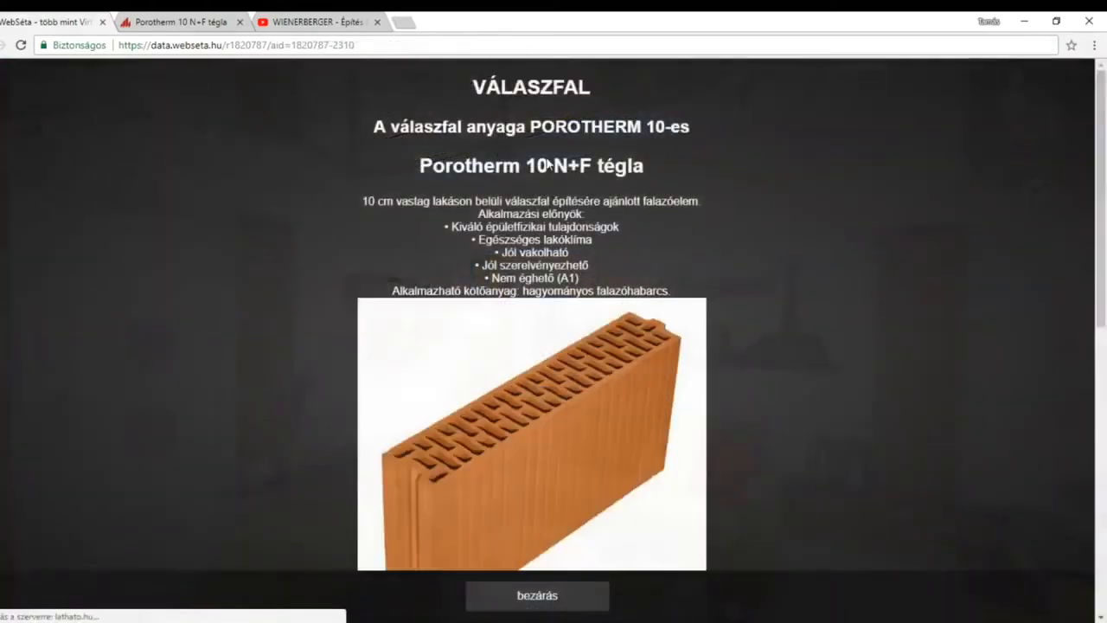
scroll(776, 320, "down", 8)
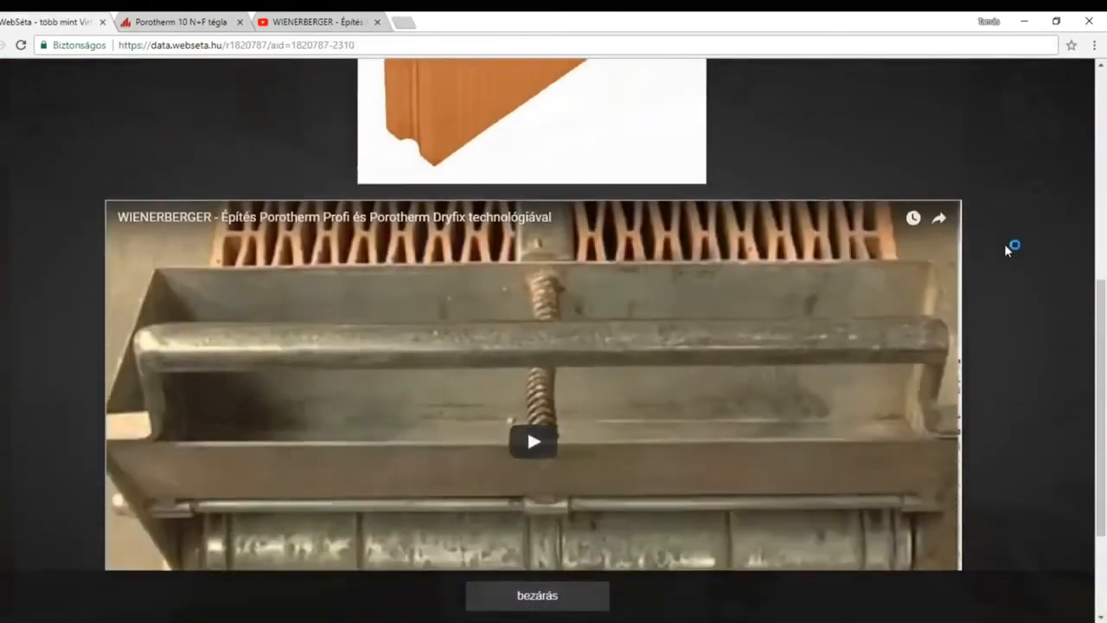
scroll(1025, 294, "up", 8)
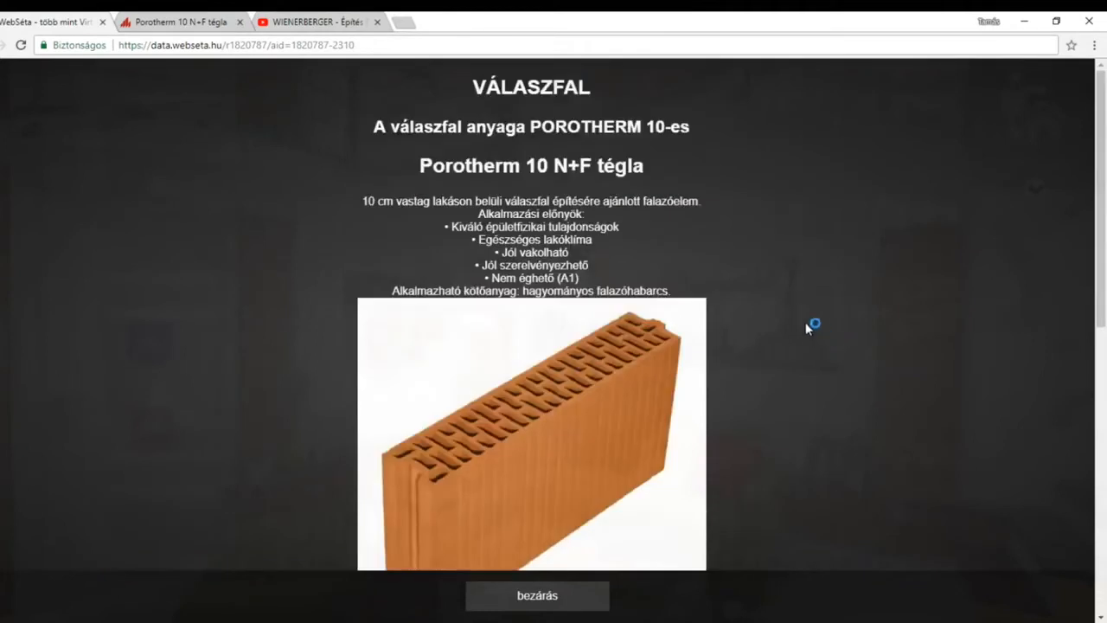
scroll(942, 286, "down", 8)
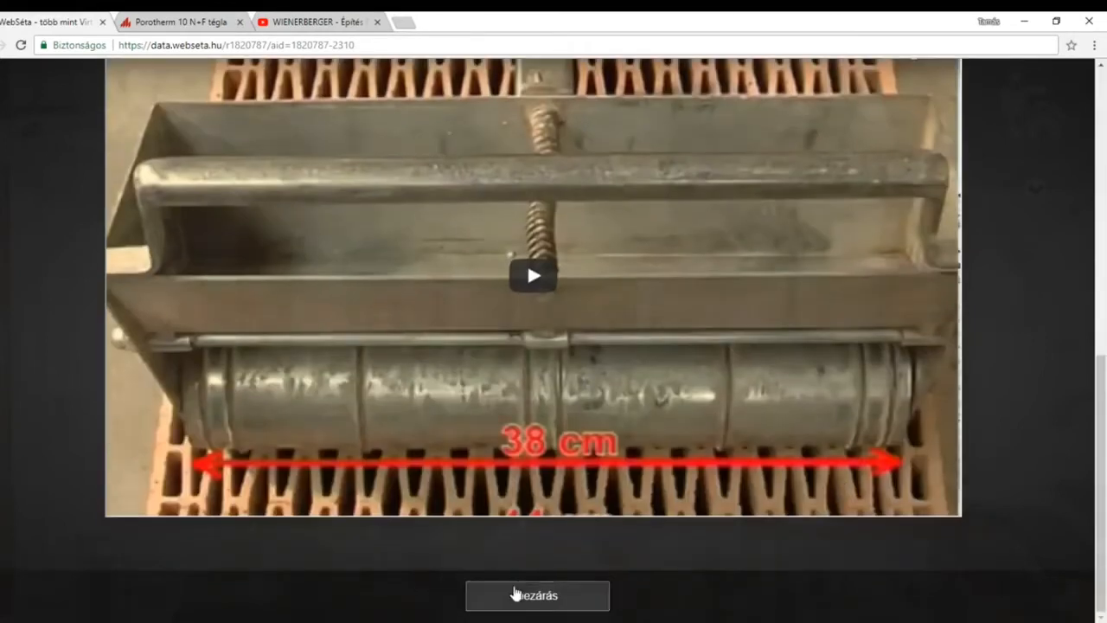
left_click(537, 595)
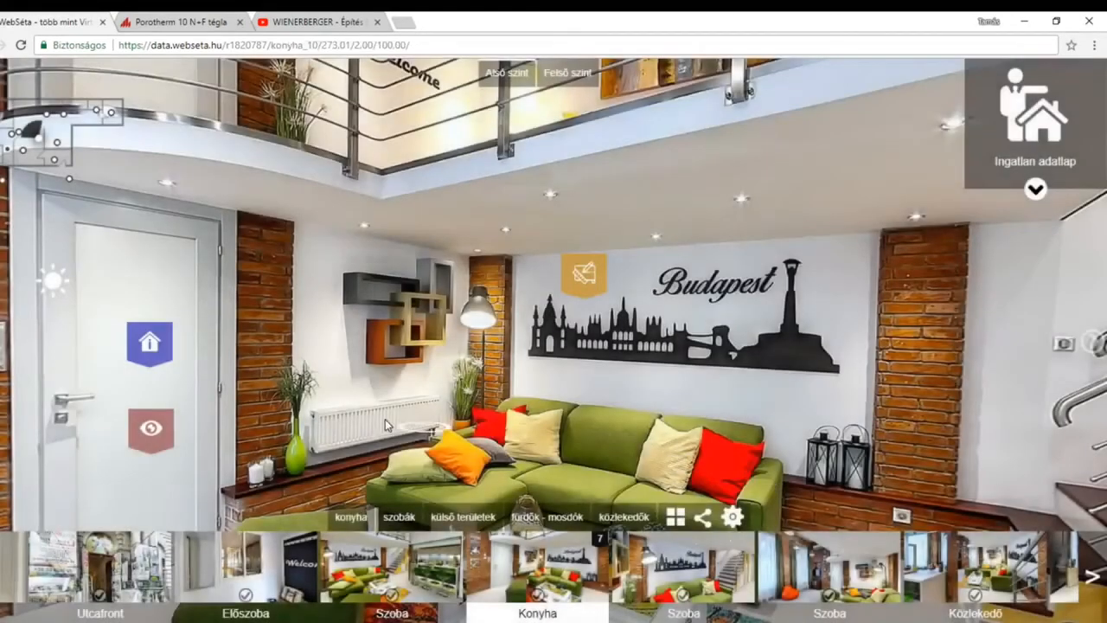
Open the green "Kilátás a hegygerincre!" label at the window, look through its landscape pictures and video, and close it.
left_click_drag(340, 397, 534, 308)
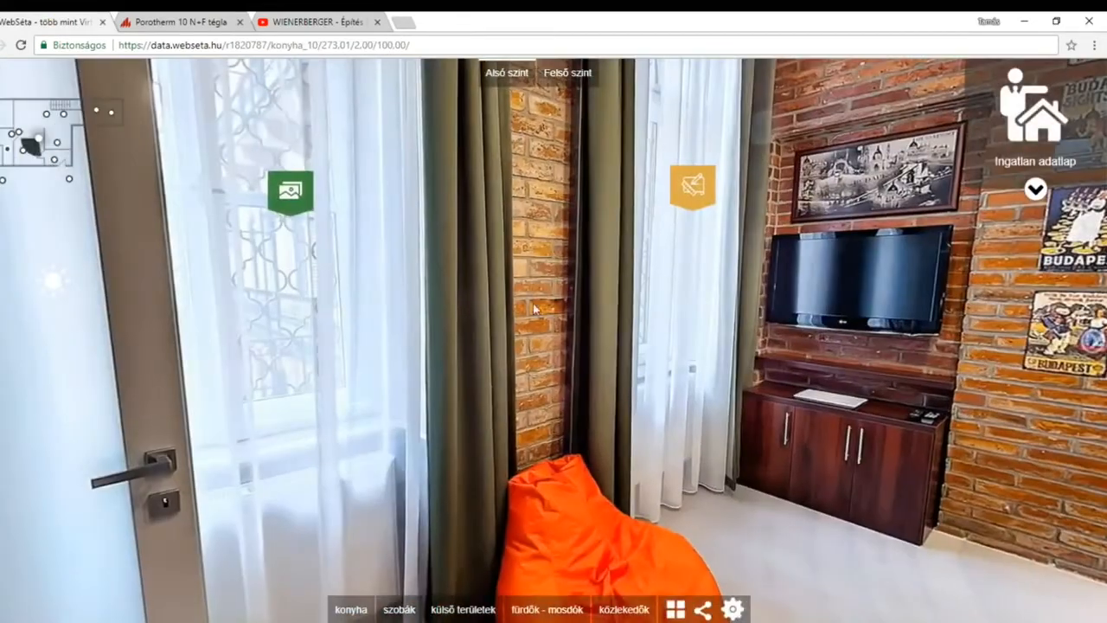
left_click(294, 197)
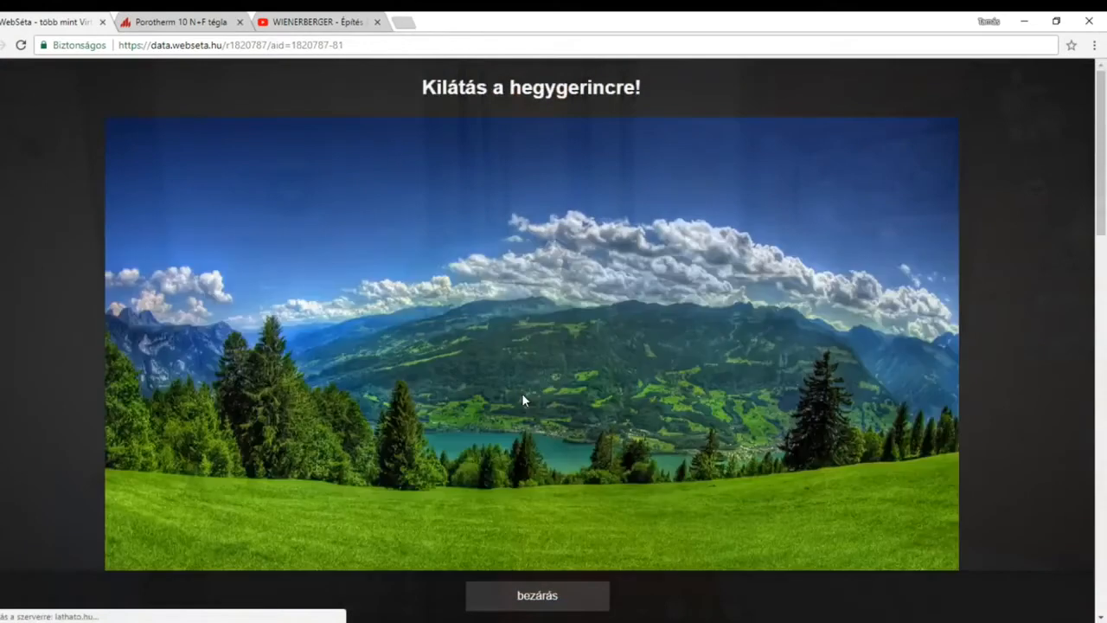
scroll(529, 362, "down", 12)
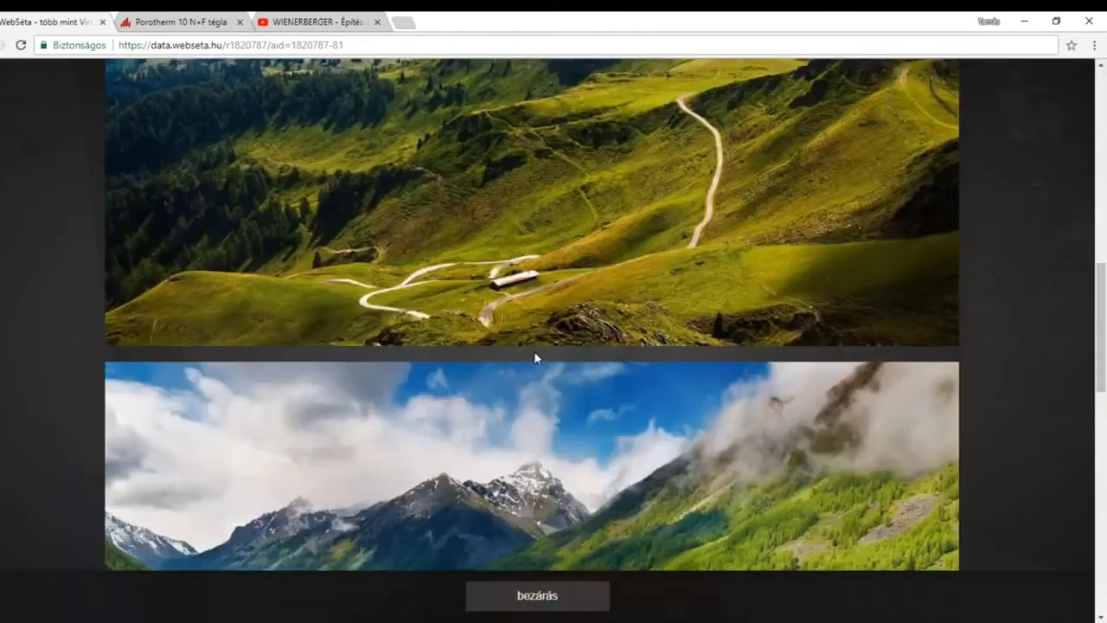
scroll(542, 355, "down", 8)
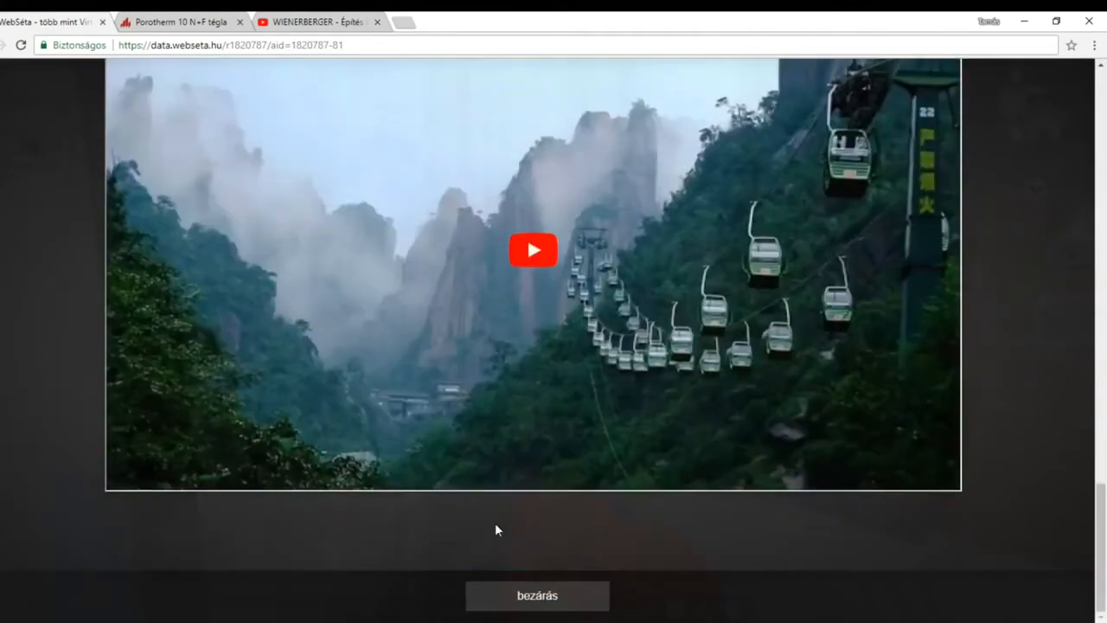
left_click(527, 605)
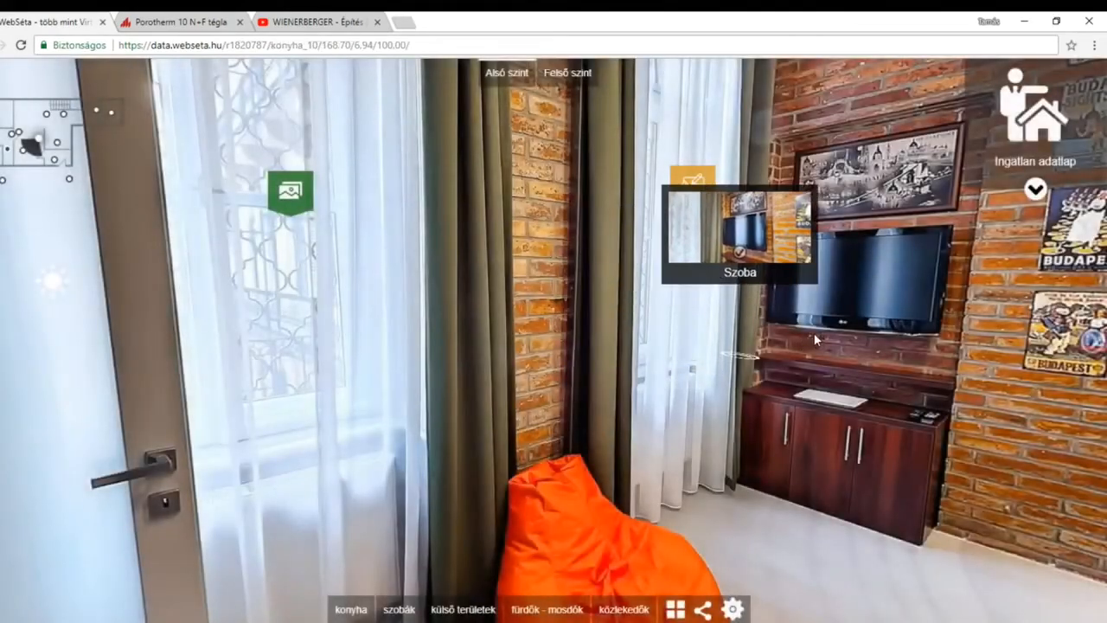
Locate the orange "Óriási belmagasság!" label at the window near the television.
left_click_drag(814, 332, 448, 385)
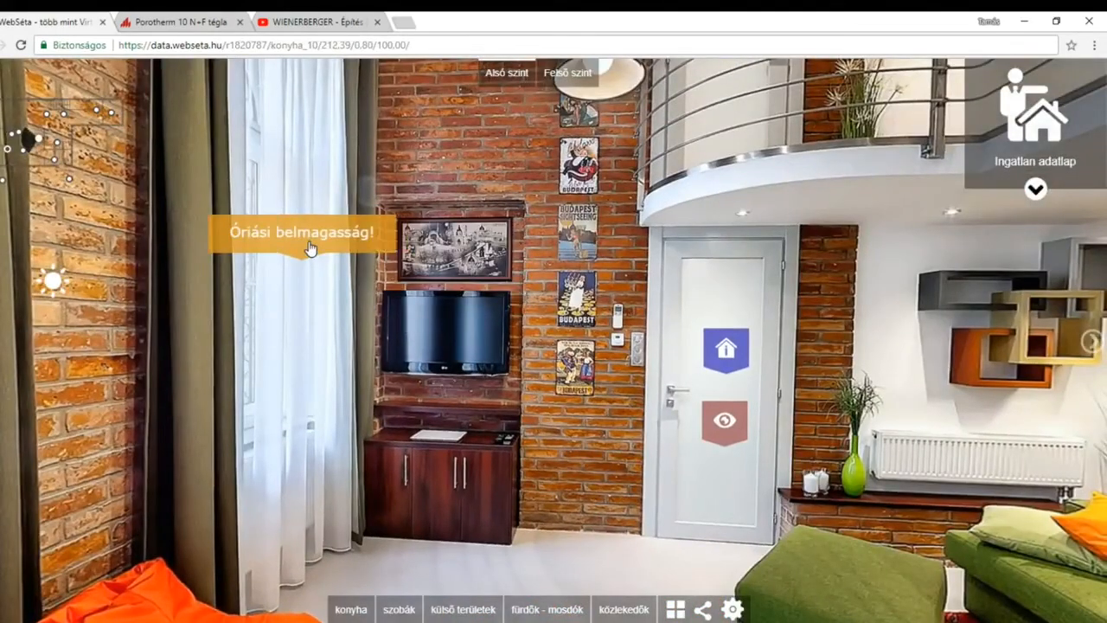